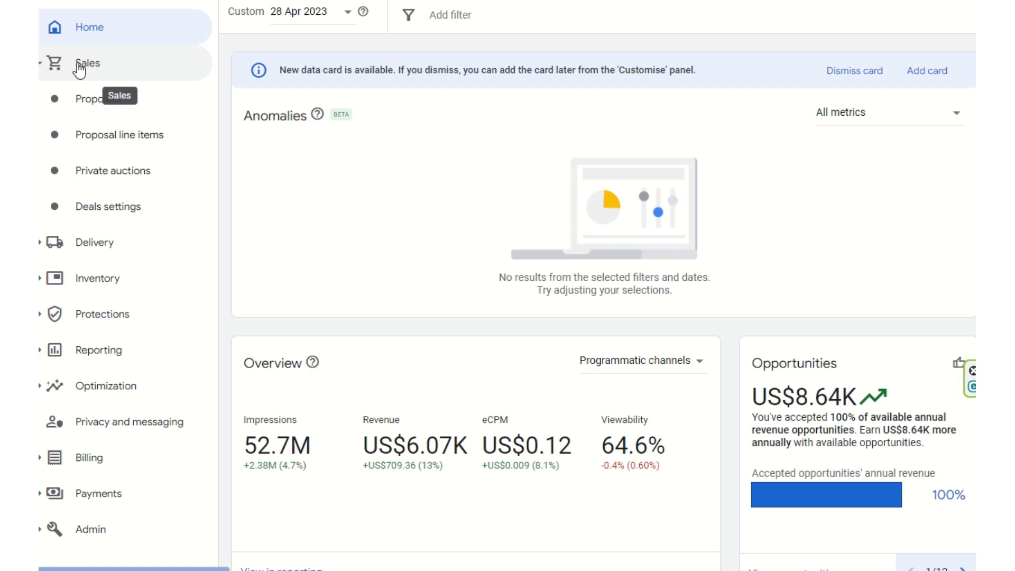
Step: Open Sales > Proposals and browse the draft RFP proposals marked Review requested
click(79, 66)
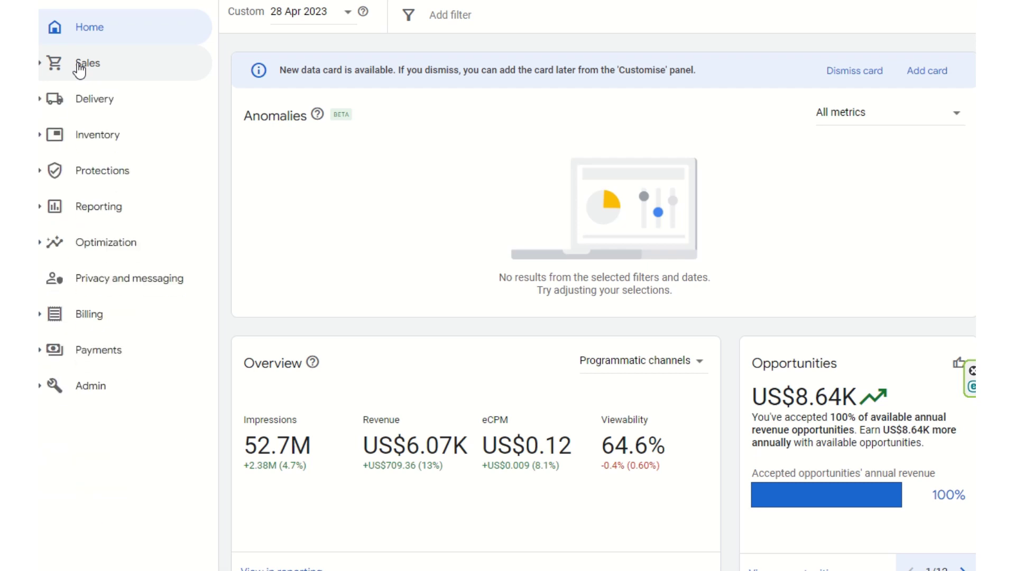
click(79, 66)
click(80, 66)
click(79, 66)
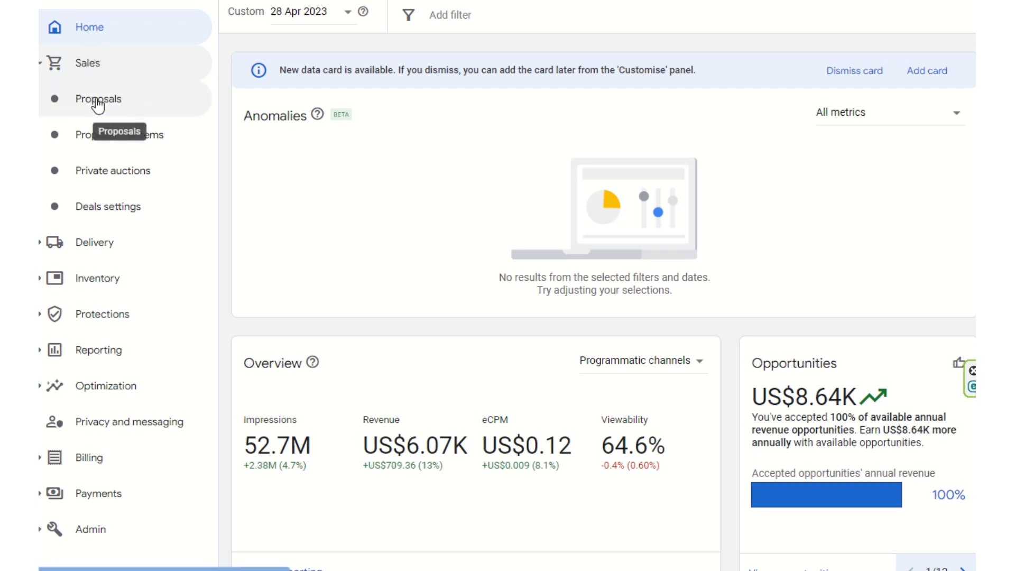
click(95, 102)
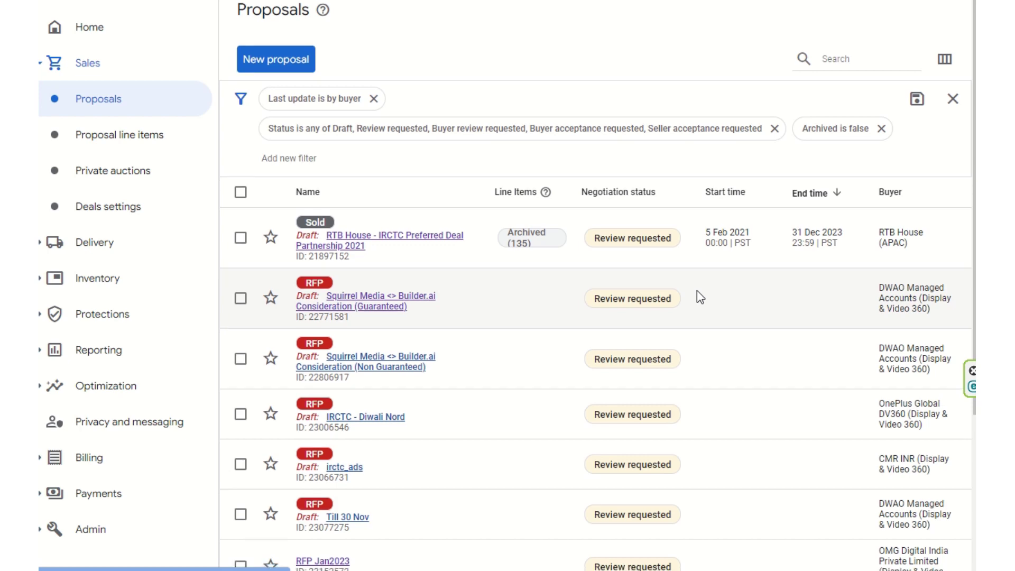
scroll(696, 290, down, 5)
scroll(699, 294, up, 2)
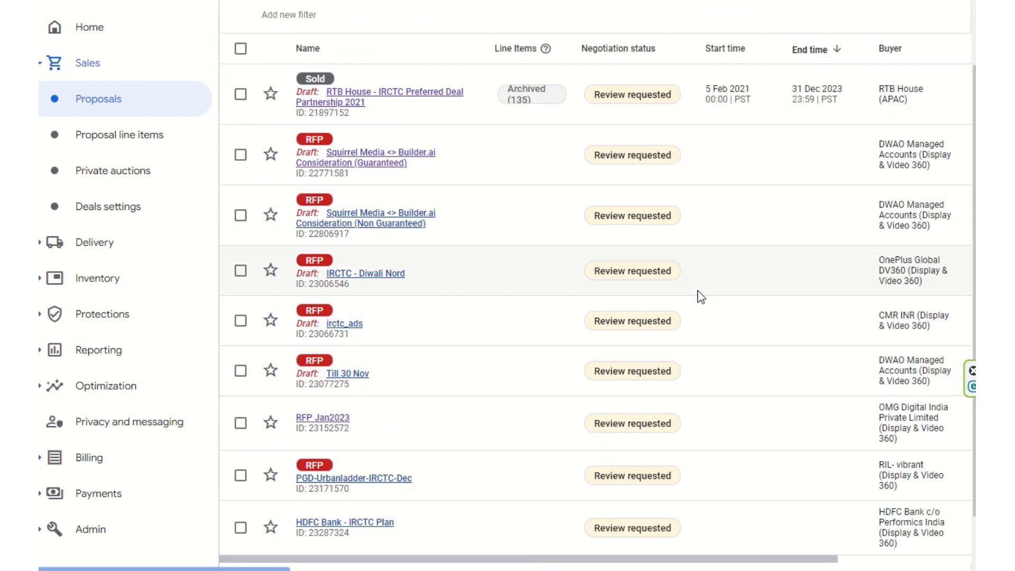
scroll(696, 295, up, 3)
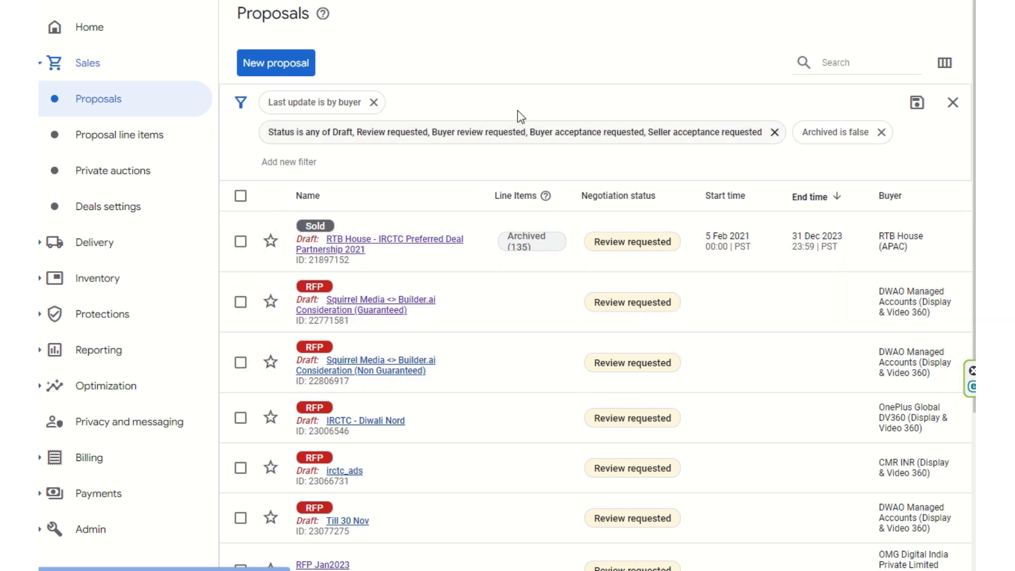
Step: Open the Squirrel Media <> Builder.ai Consideration (Guaranteed) proposal to view its ₹10,000.00 RFP
click(383, 309)
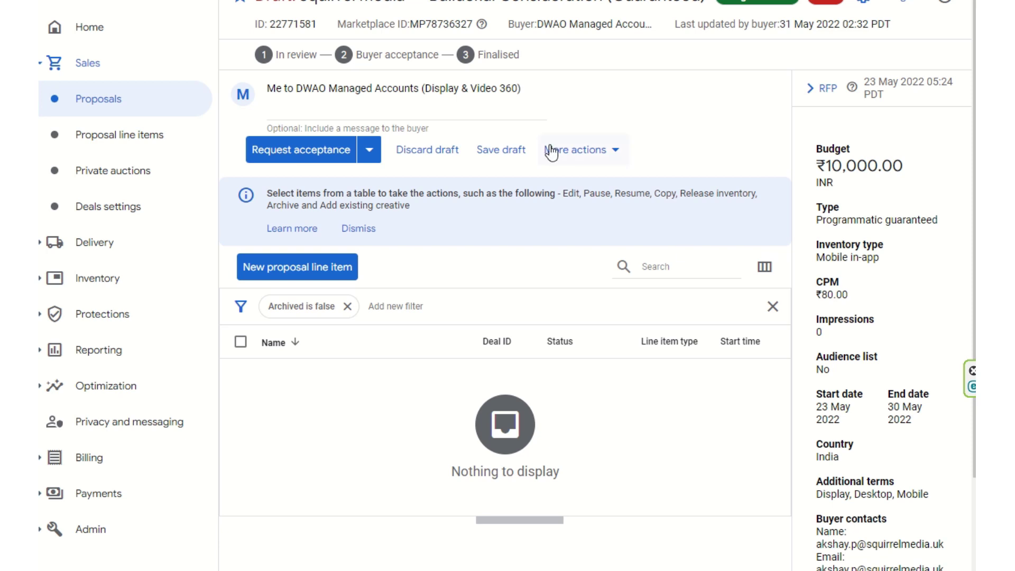
Step: Read the RFP explanation, glance at Proposal line items, then return to Proposals
click(851, 88)
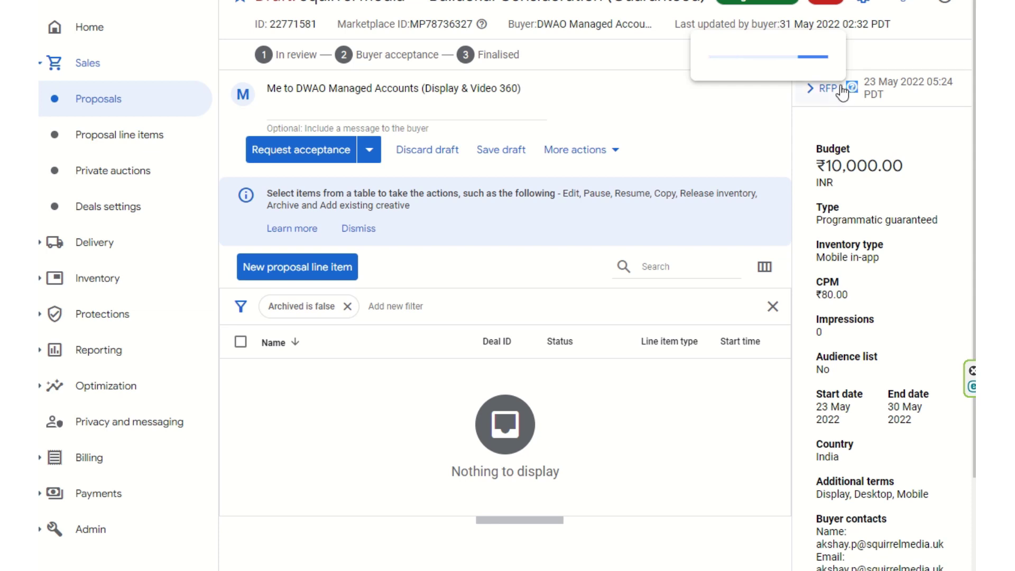
click(852, 89)
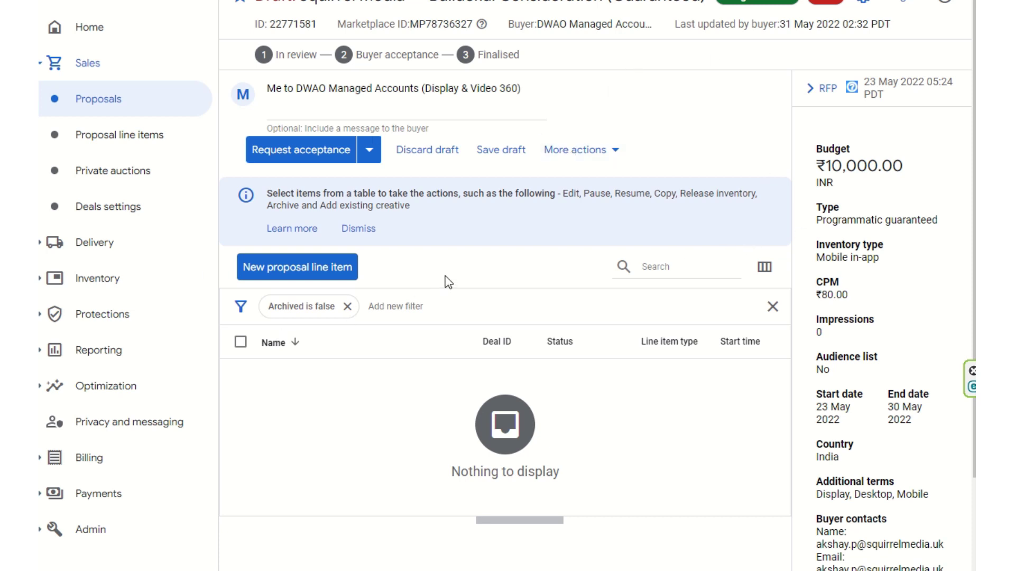
click(127, 139)
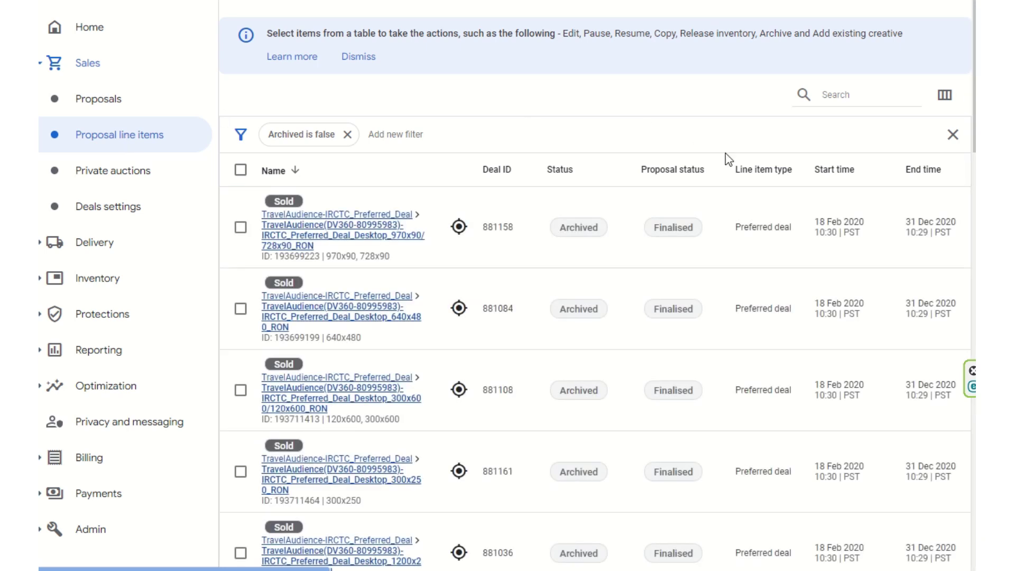
click(94, 104)
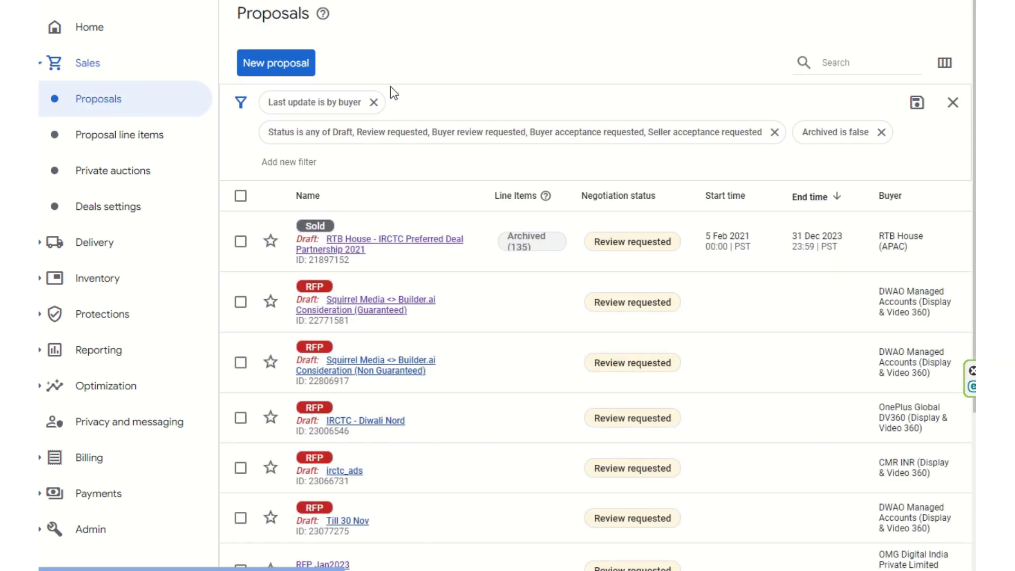
Step: Start a new proposal with Amazon (Advertiser) as advertiser, replacing an initial Ace2three pick
click(276, 68)
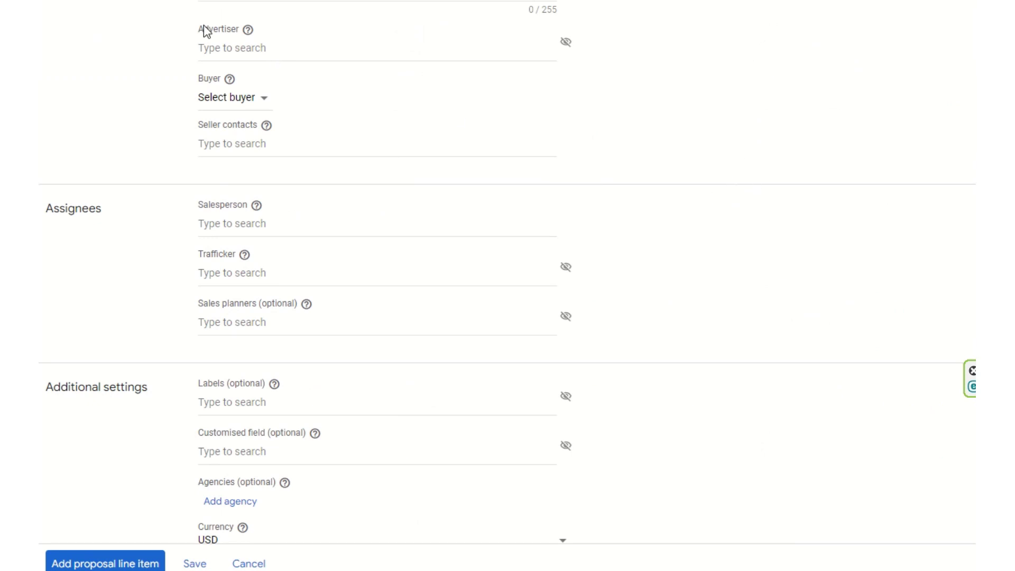
click(279, 46)
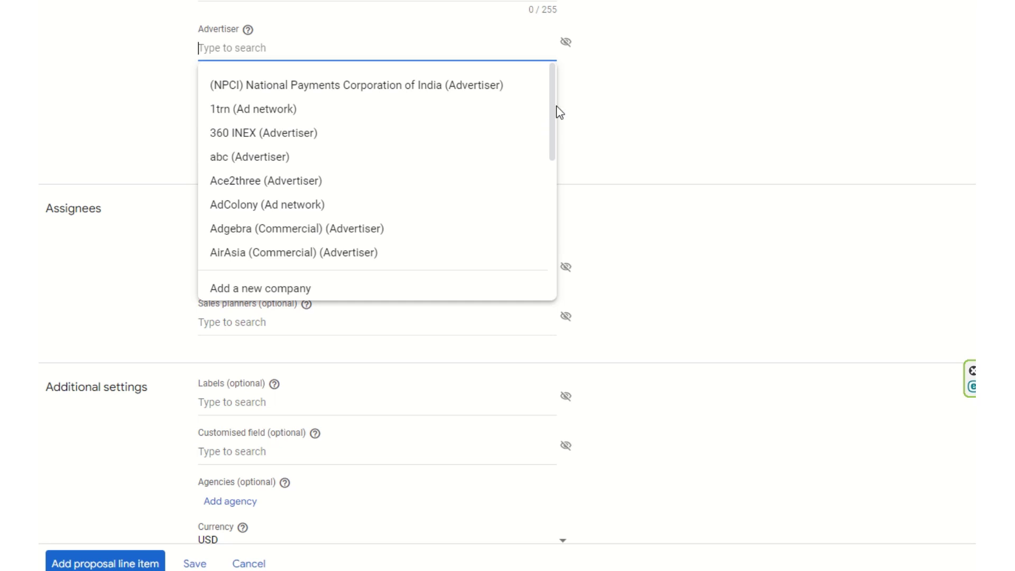
scroll(546, 136, down, 1)
click(541, 143)
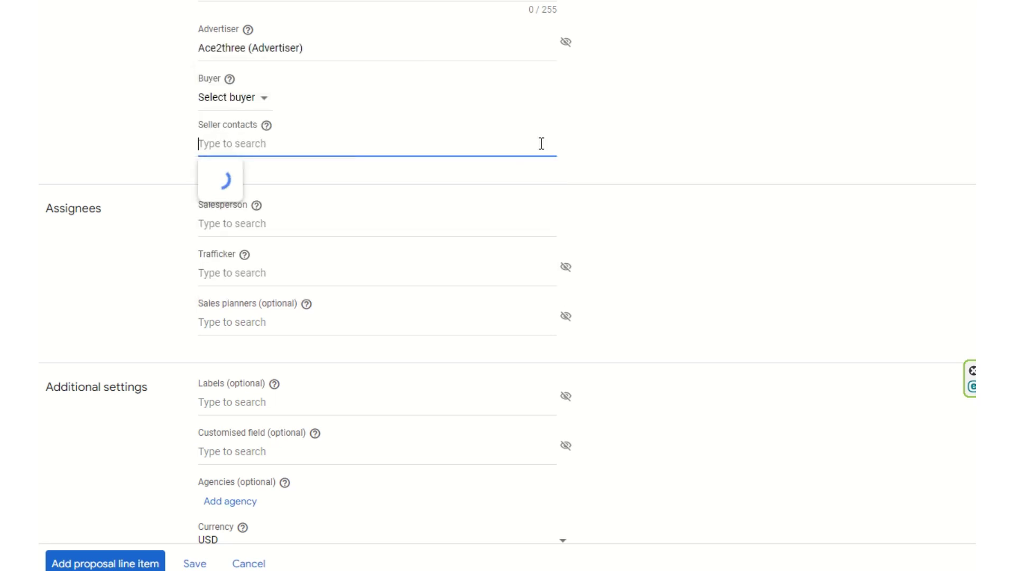
click(384, 52)
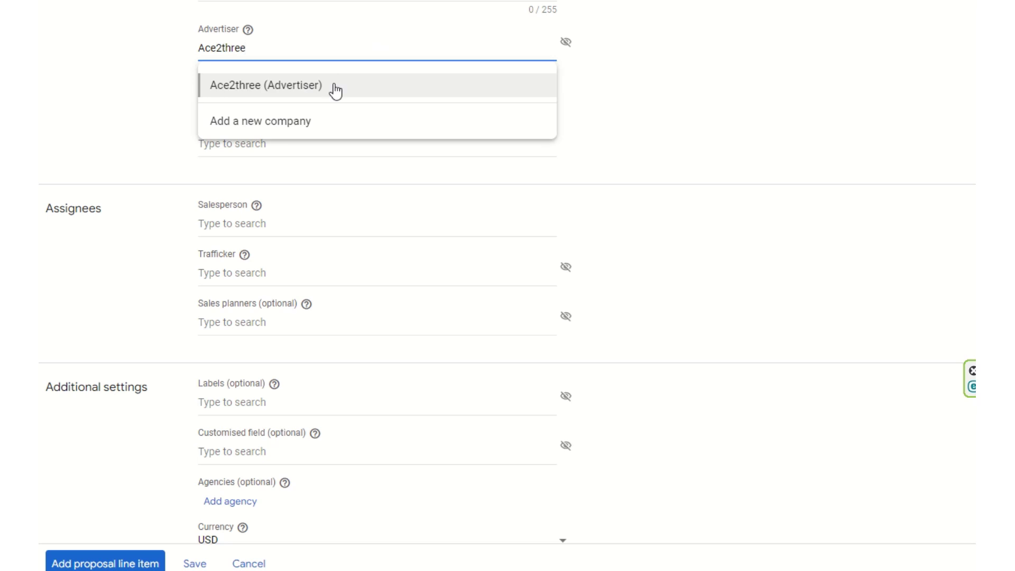
key(BackSpace)
key(BackSpace)
key(BackSpace)
key(BackSpace)
key(BackSpace)
key(BackSpace)
key(BackSpace)
key(BackSpace)
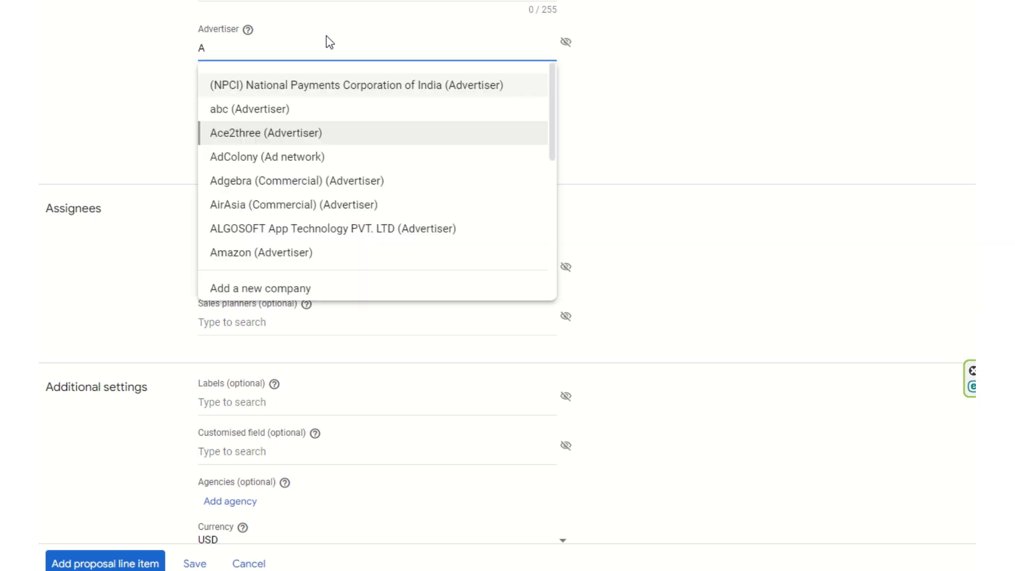
click(291, 256)
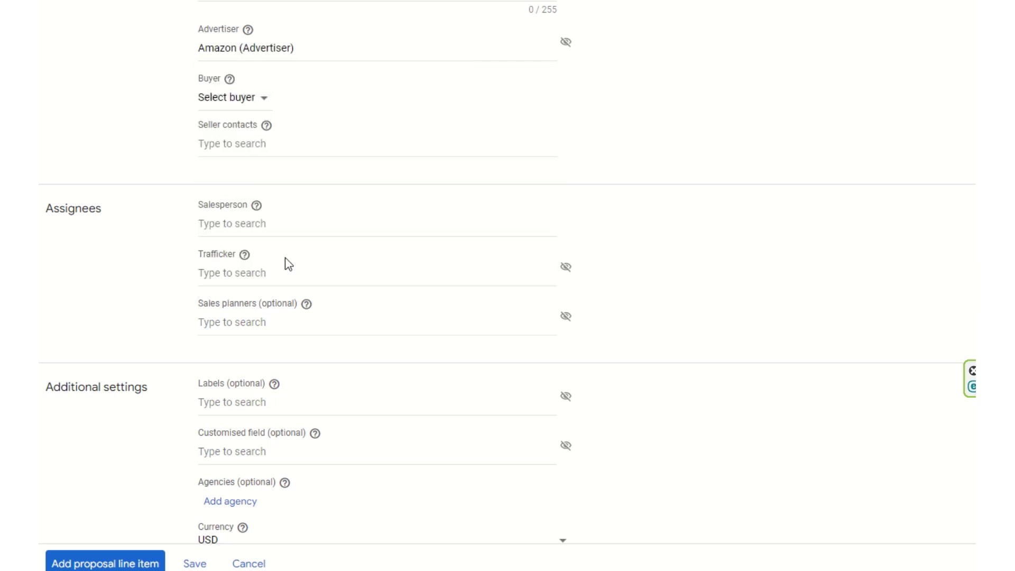
double_click(252, 101)
Step: Set the proposal's buyer to CAWFE test account 1.12
click(254, 106)
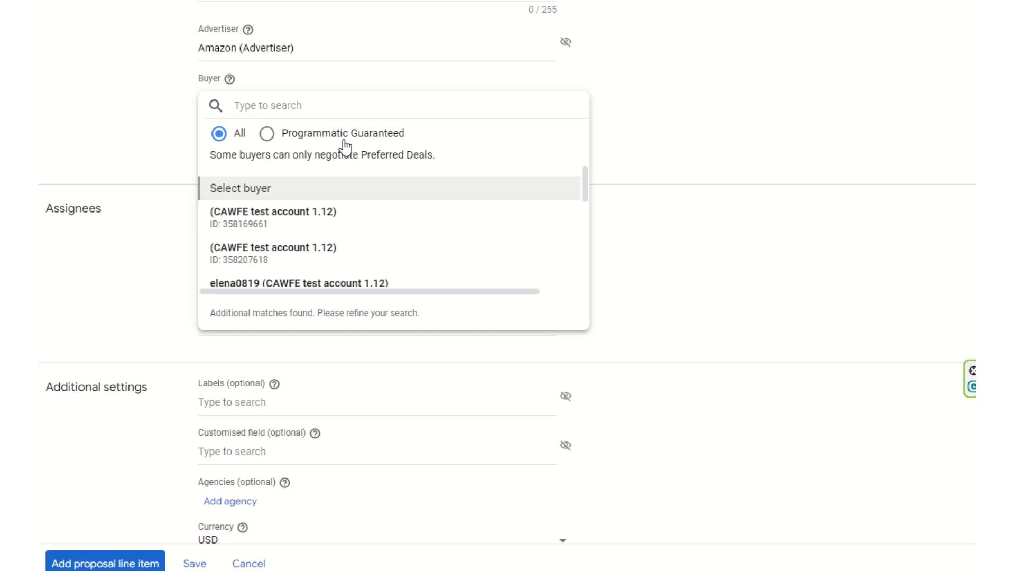
click(296, 224)
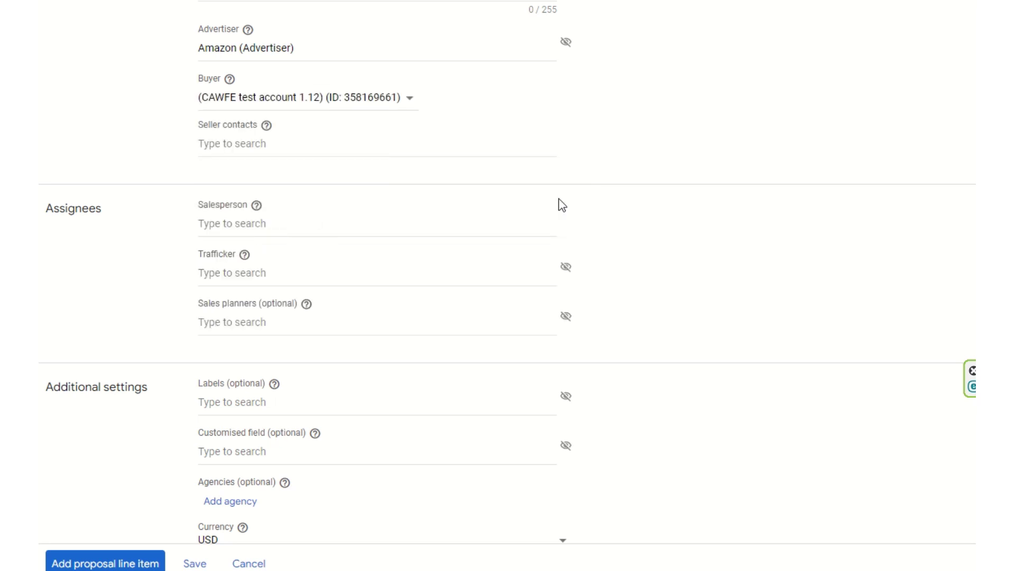
Step: Add a single colleague as the proposal's seller contact
click(253, 142)
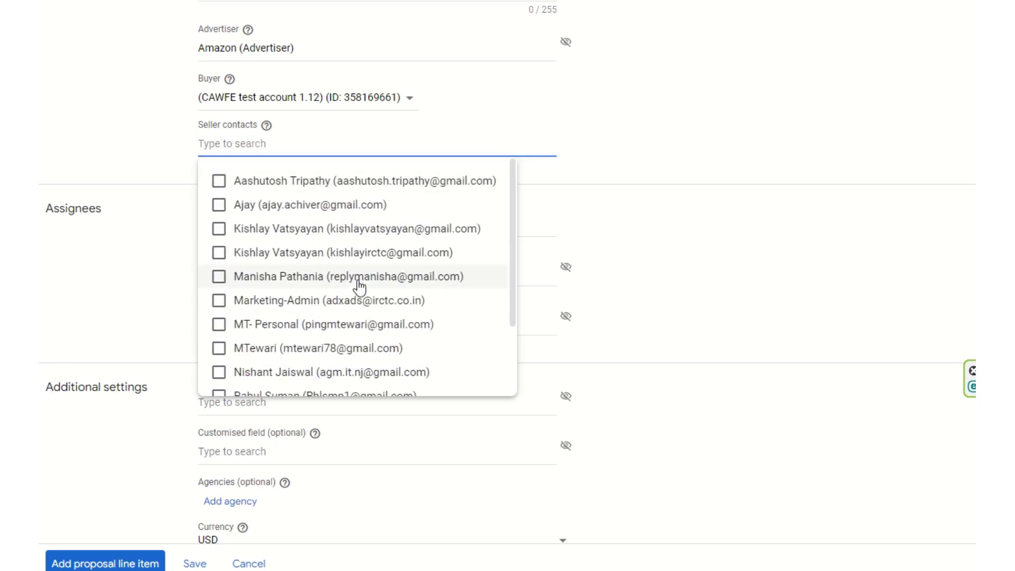
click(220, 234)
click(221, 233)
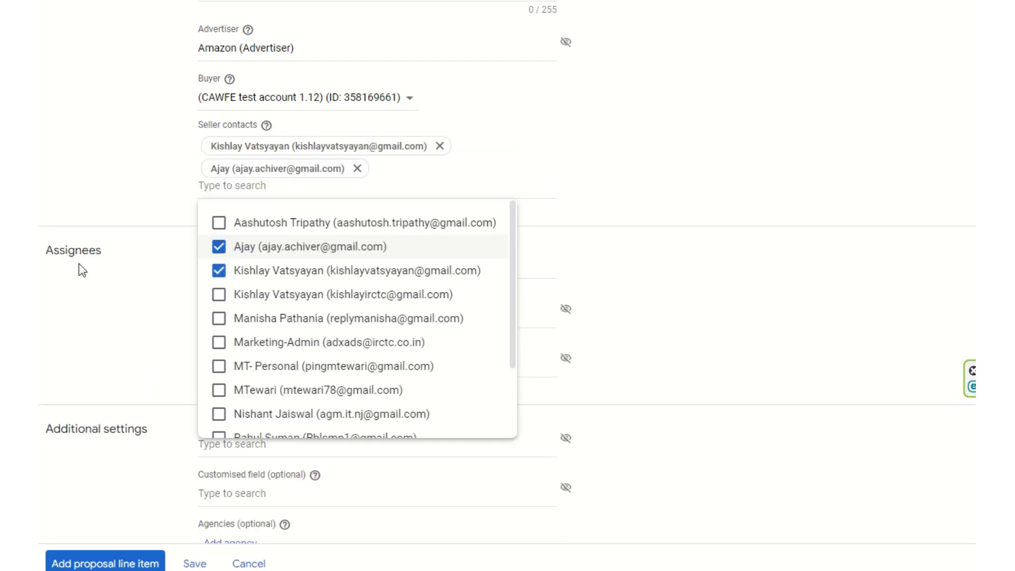
click(357, 169)
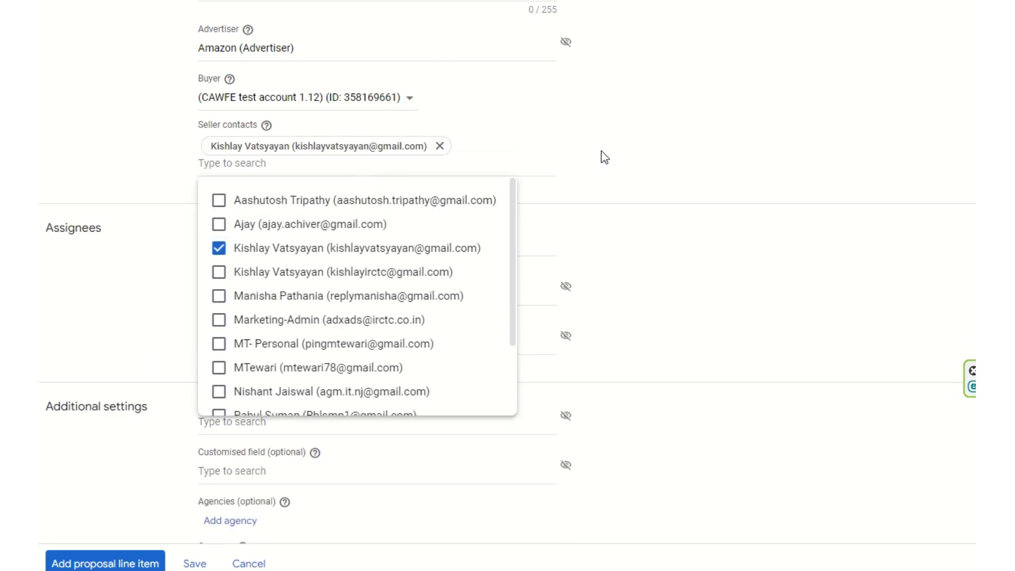
click(595, 148)
Step: Assign that same person as both salesperson and trafficker
scroll(308, 215, down, 1)
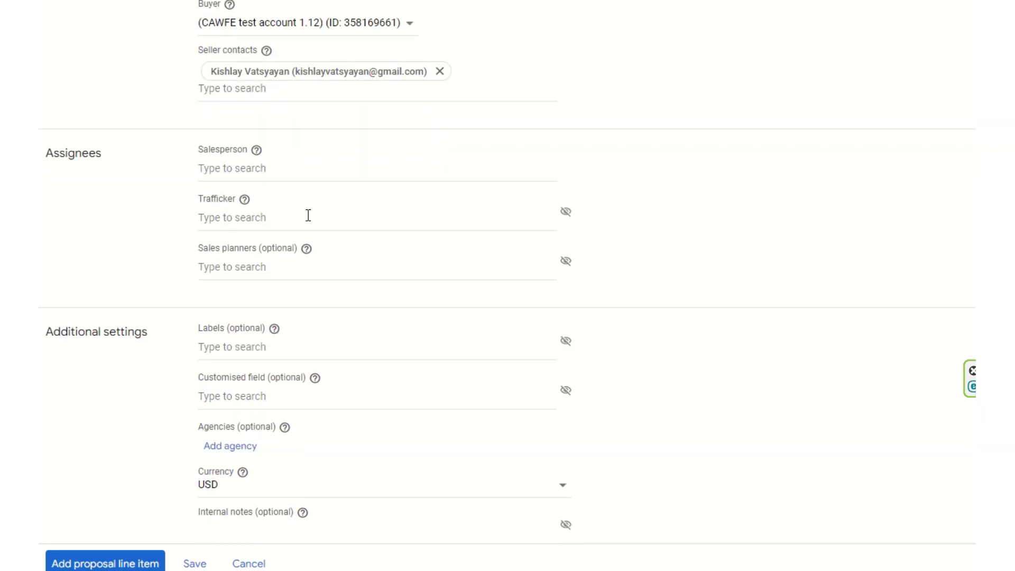
click(286, 167)
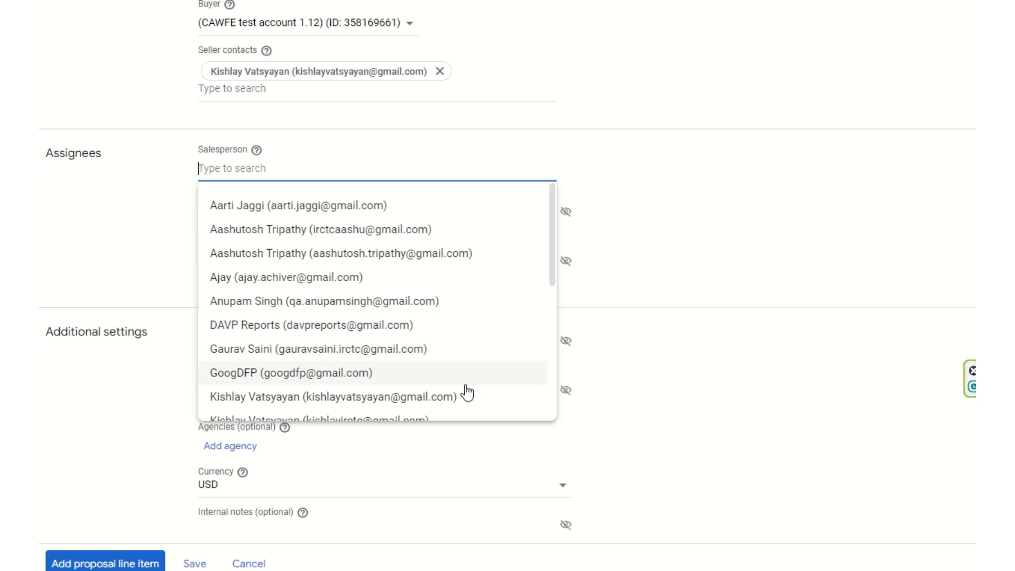
click(452, 398)
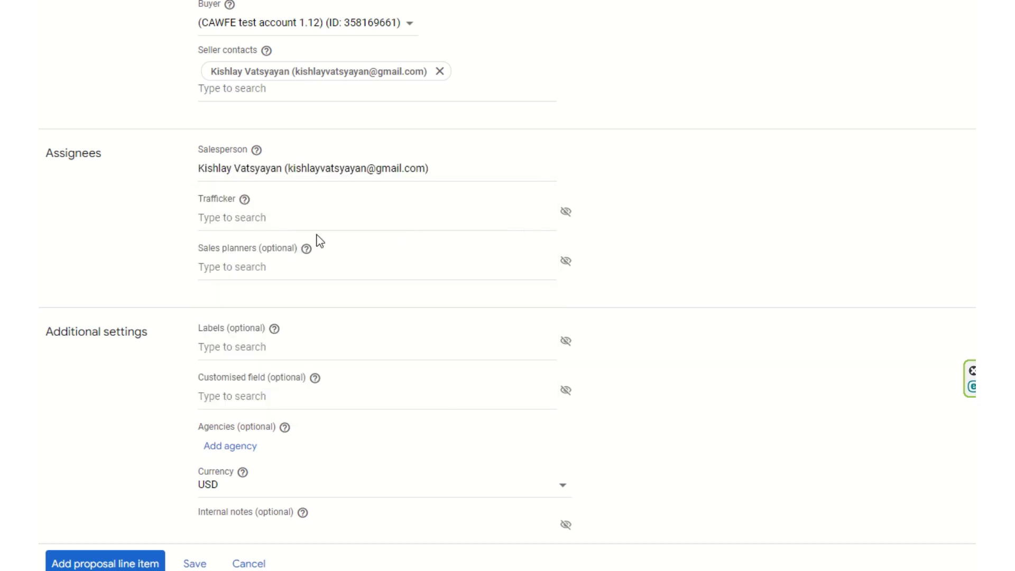
click(316, 221)
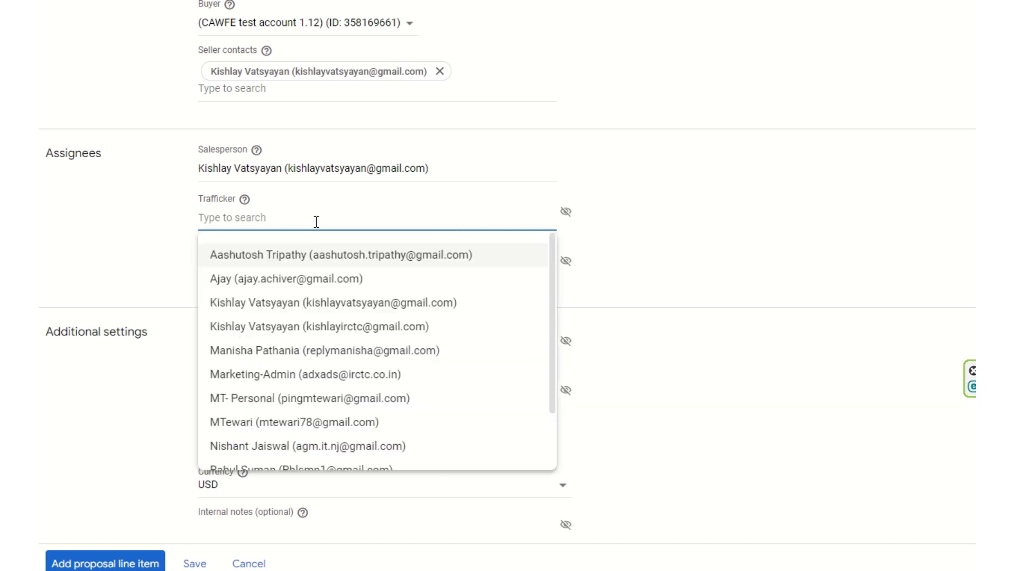
click(426, 310)
Step: Leave Sales planners empty and read what sales planners are for
scroll(645, 222, down, 3)
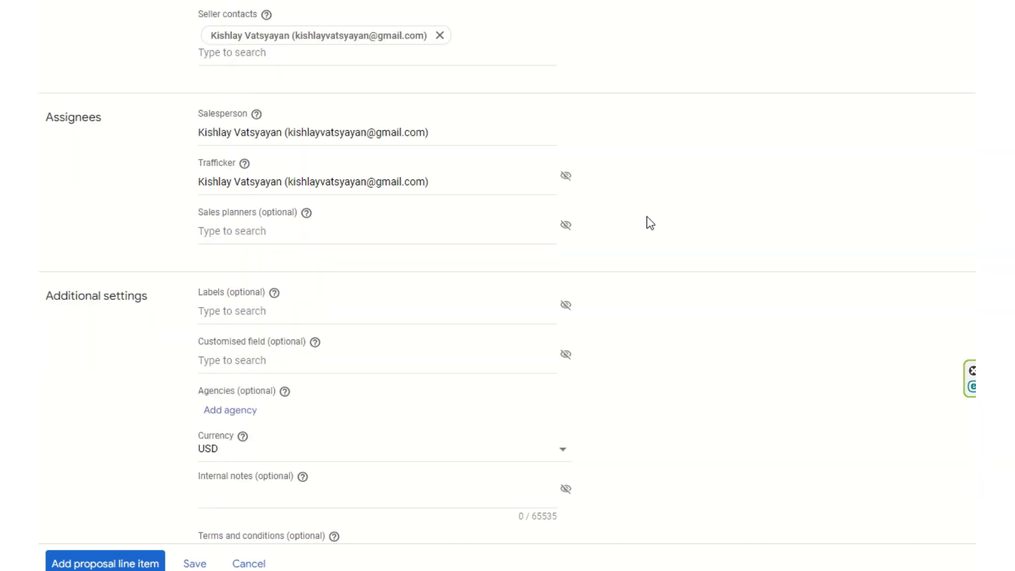
click(296, 135)
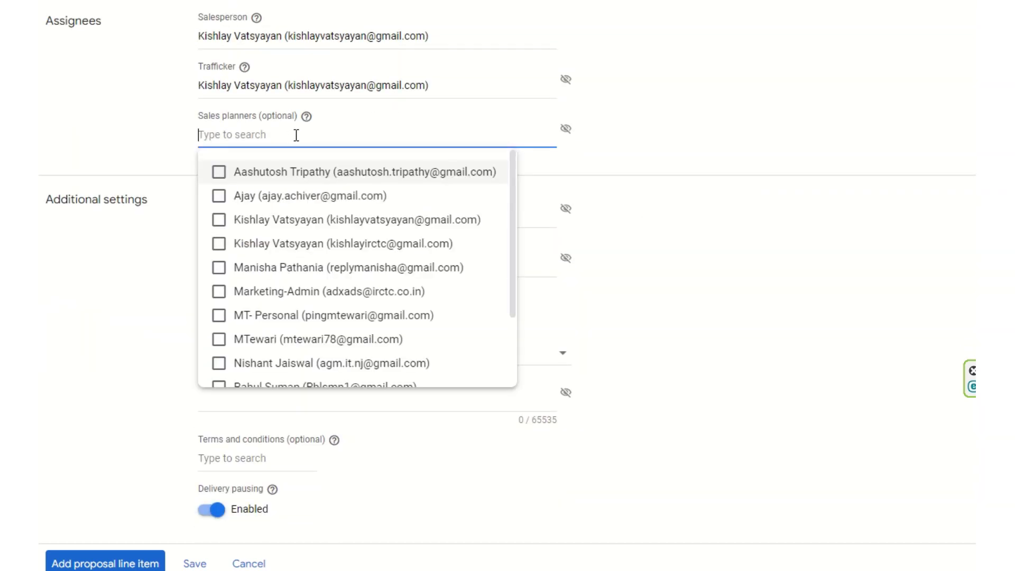
click(720, 156)
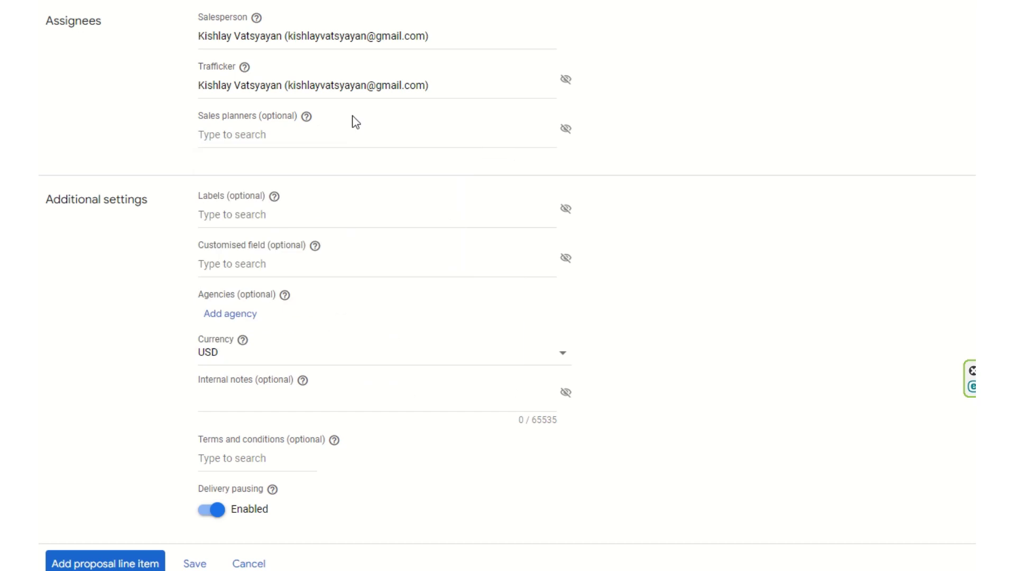
click(308, 119)
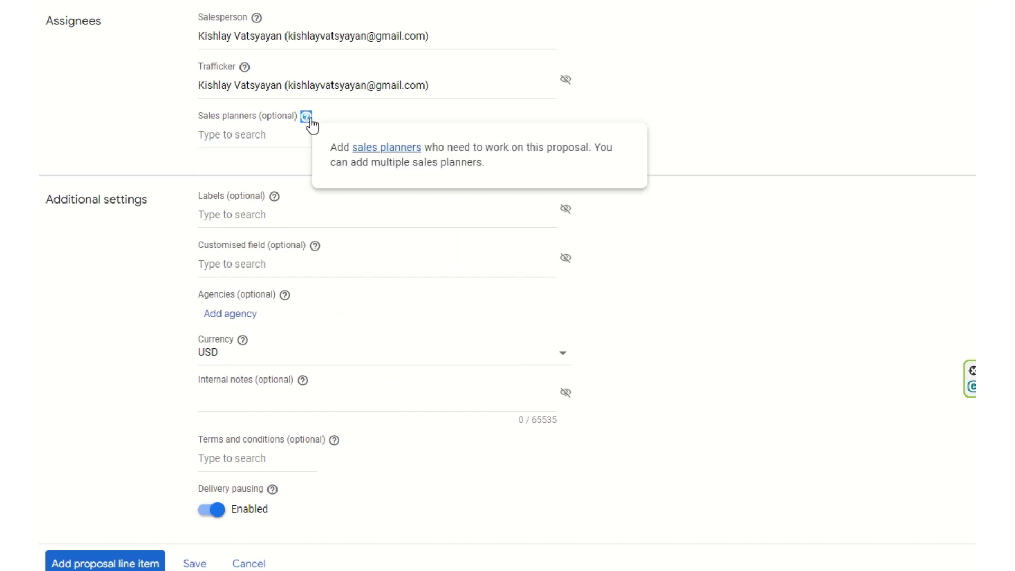
Step: Read the help explanations for the trafficker and salesperson roles
click(246, 68)
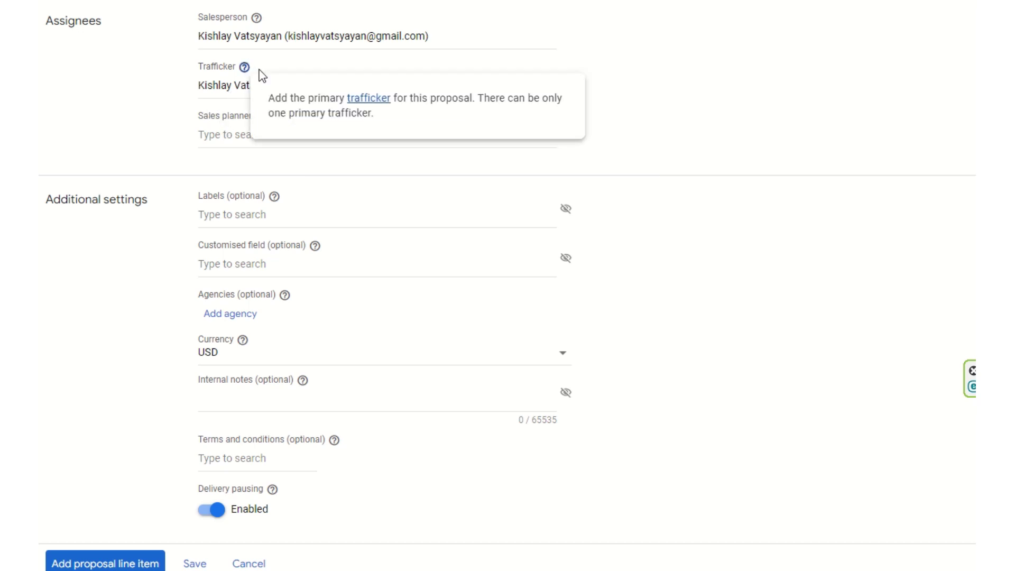
click(731, 180)
scroll(732, 179, up, 2)
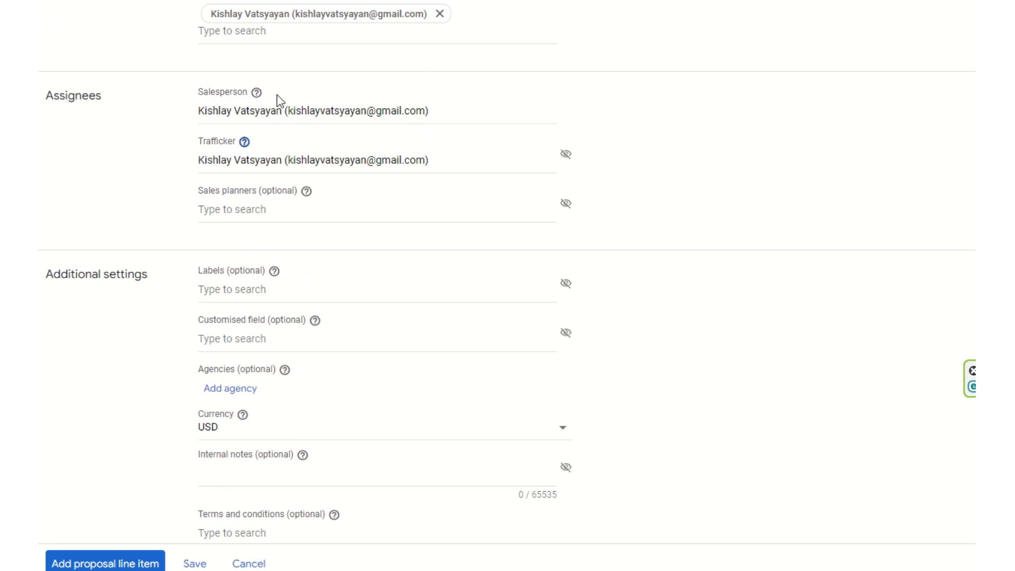
click(256, 93)
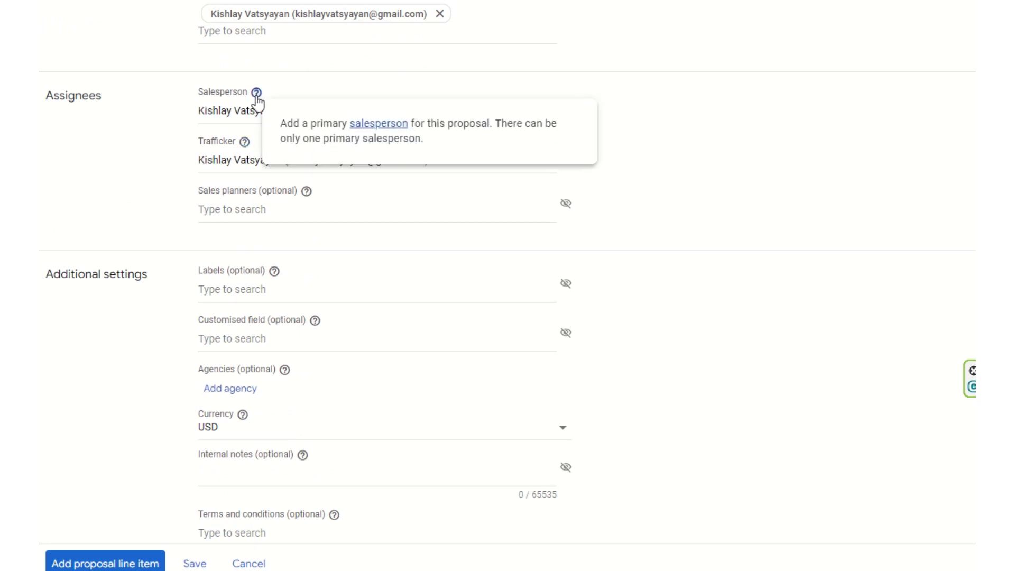
scroll(655, 179, up, 3)
click(659, 181)
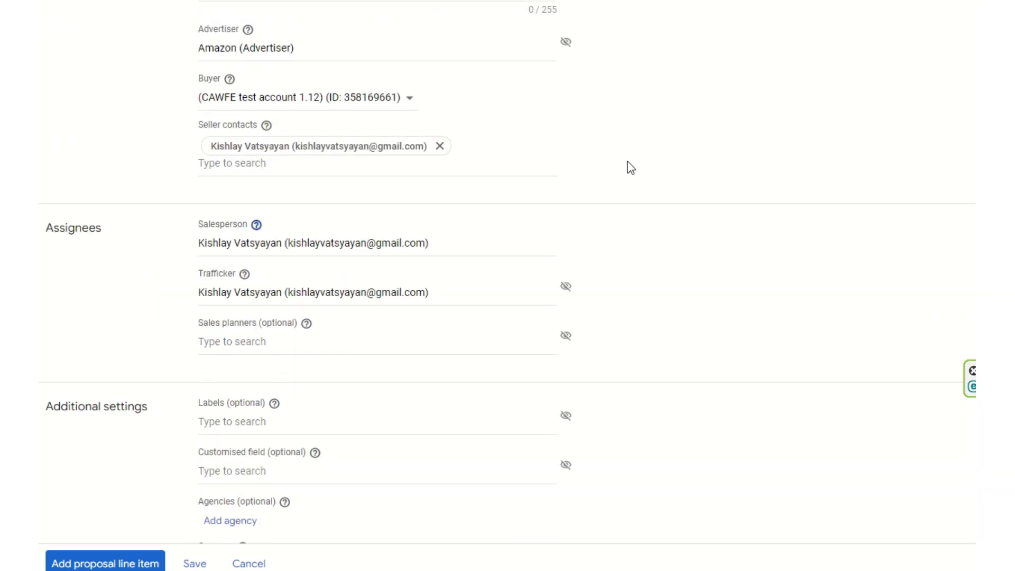
Step: Read the seller contacts help and list labels: Ad exclusion, Adx Exclusion, Competitive exclusion
click(266, 125)
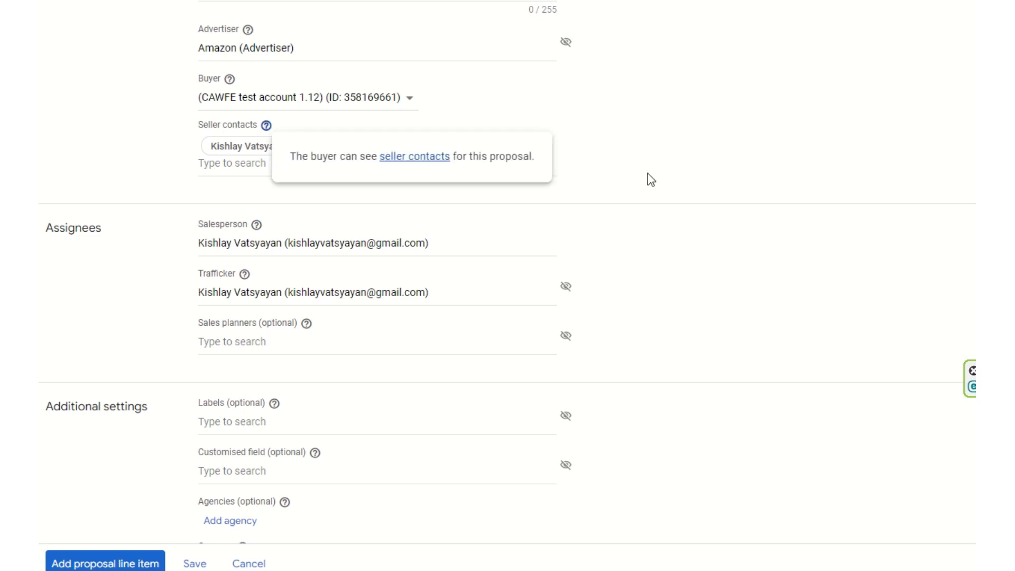
scroll(675, 237, down, 4)
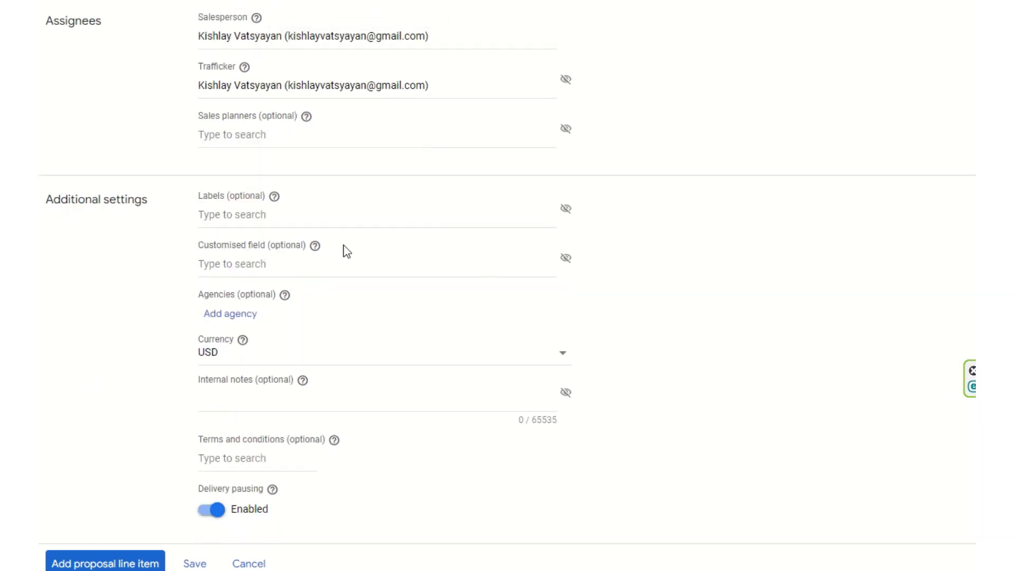
click(349, 215)
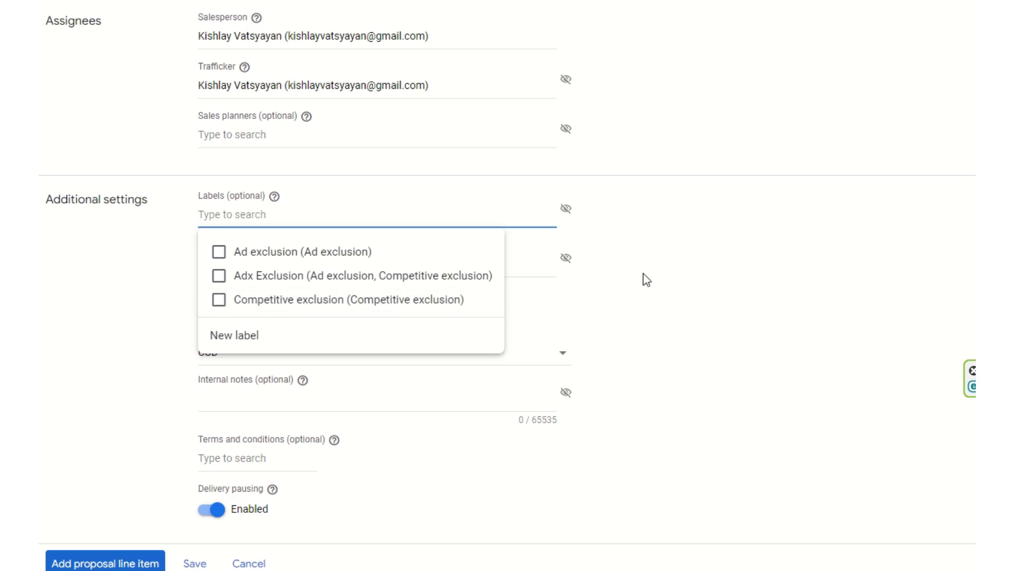
Step: Close the labels without adding any and confirm no custom fields are available
click(632, 253)
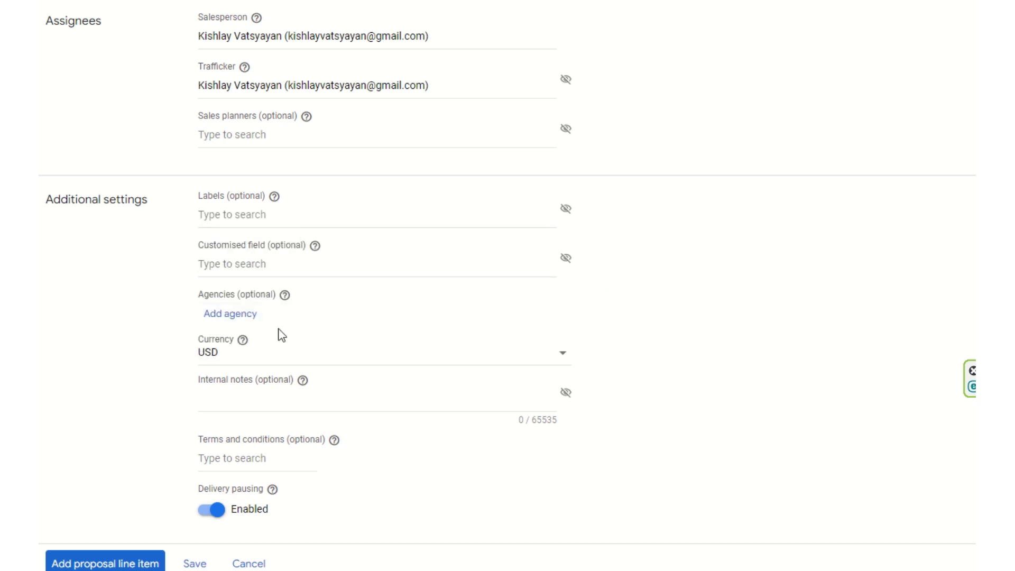
click(304, 261)
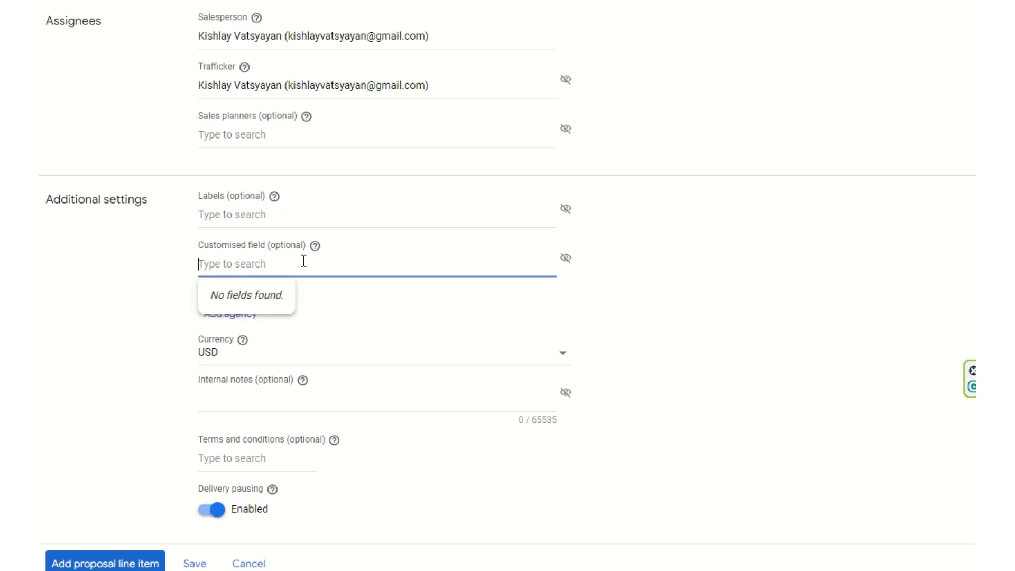
click(648, 264)
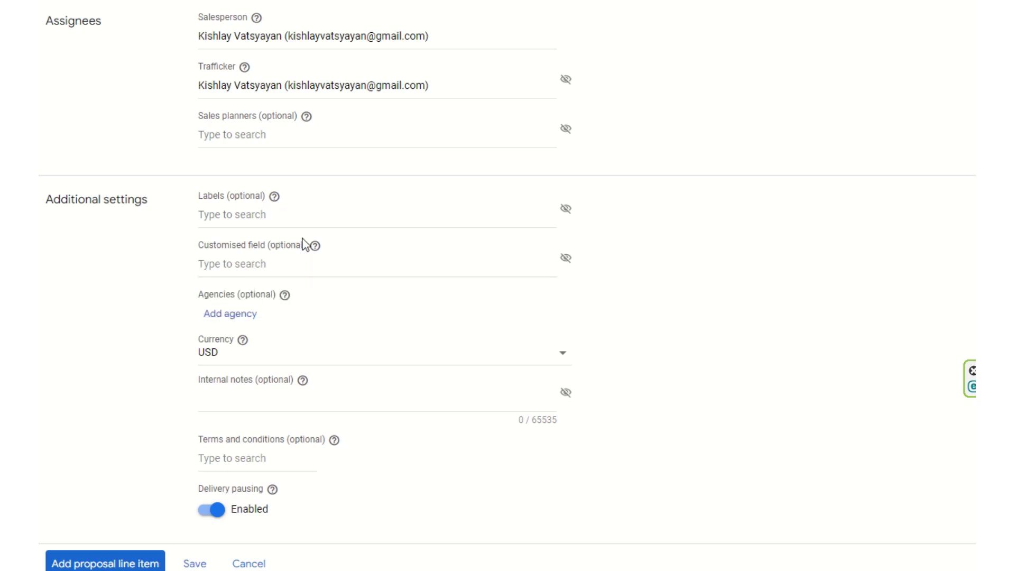
mouse_move(320, 253)
Step: Add an empty Primary agency entry without choosing an agency
click(237, 317)
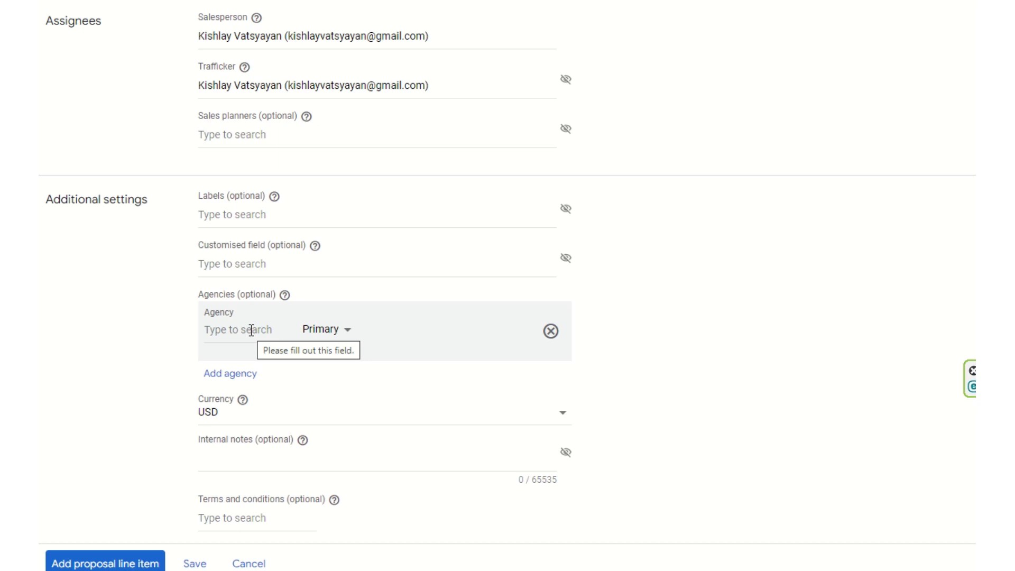
click(229, 328)
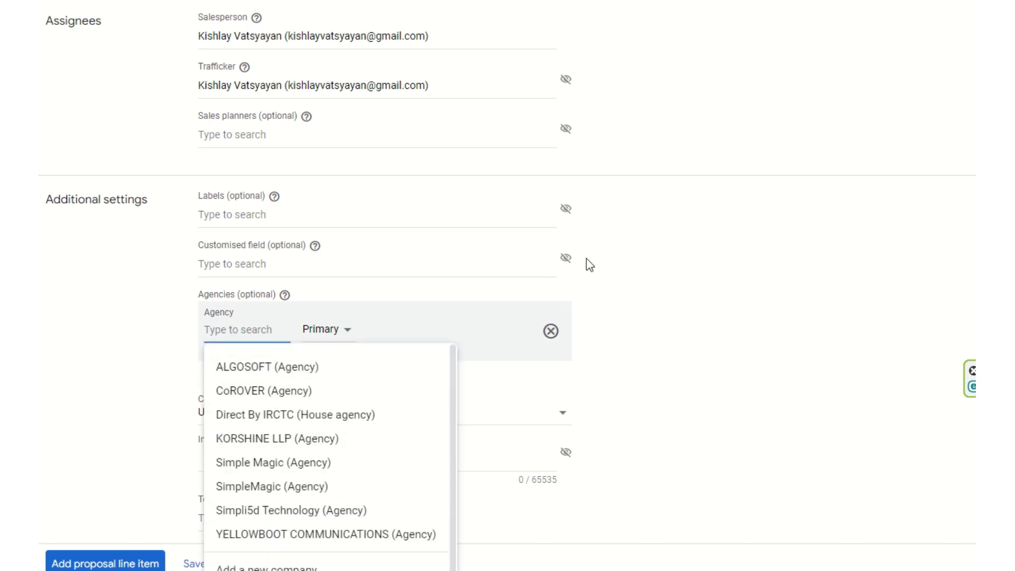
click(656, 272)
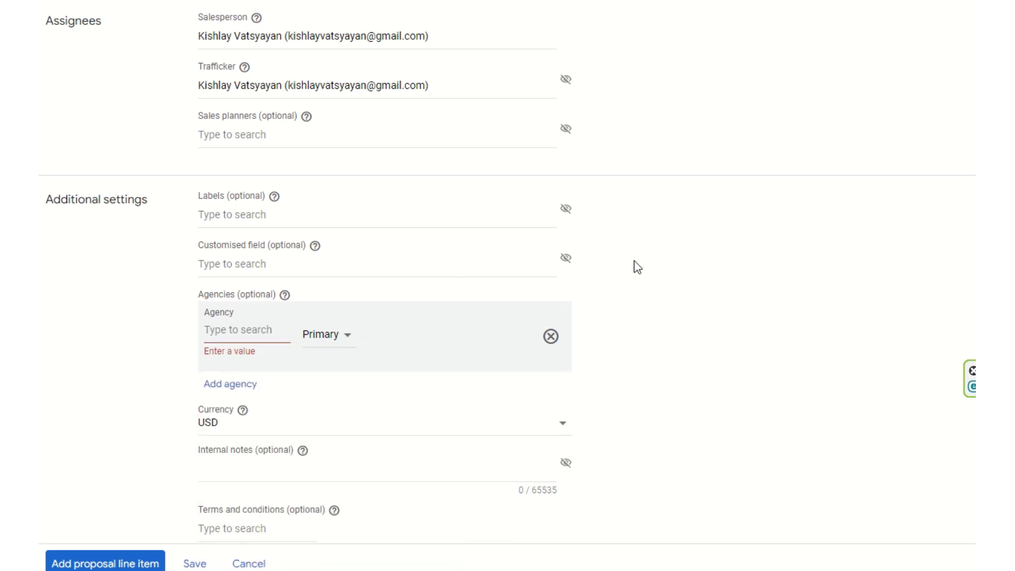
Step: Check the currency options and keep the proposal in USD
scroll(637, 267, down, 2)
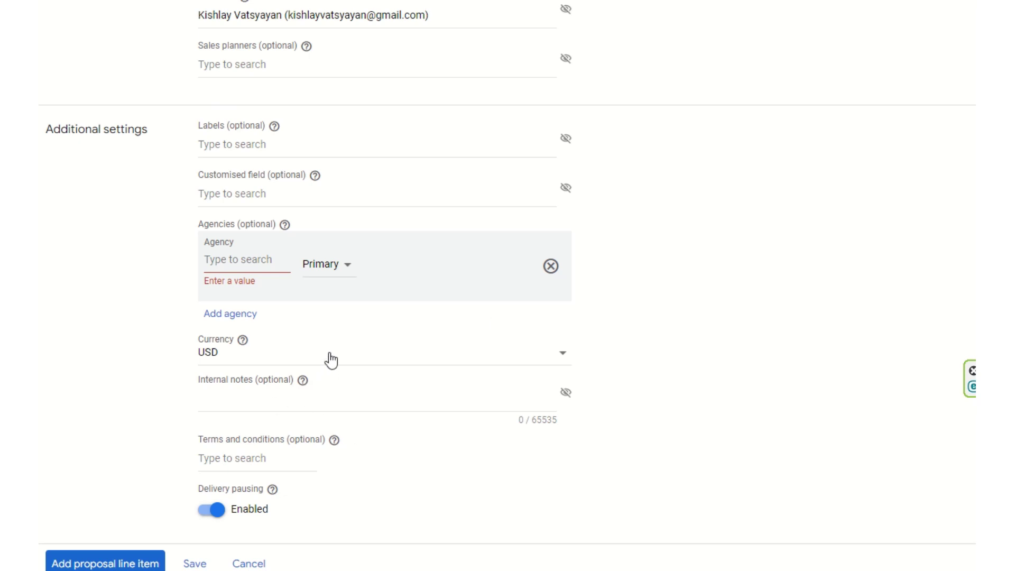
click(243, 361)
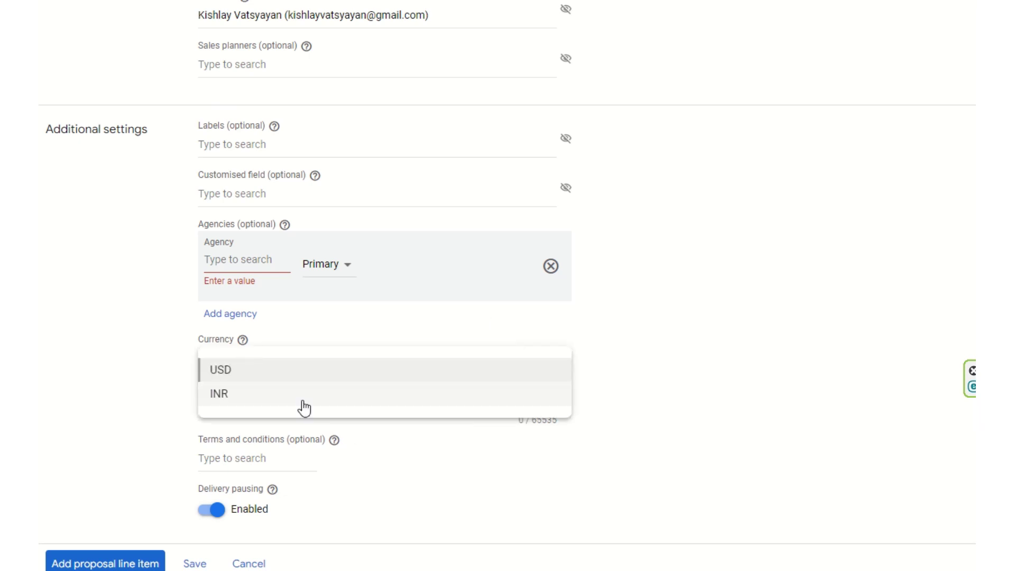
click(756, 306)
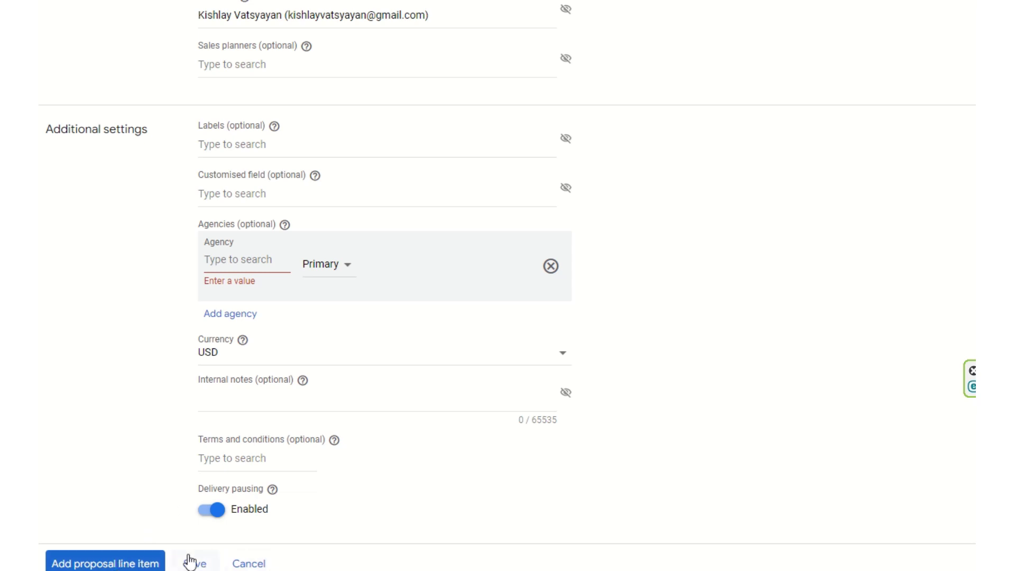
Step: Discard the new proposal and scroll through the 356 proposal line items
click(249, 563)
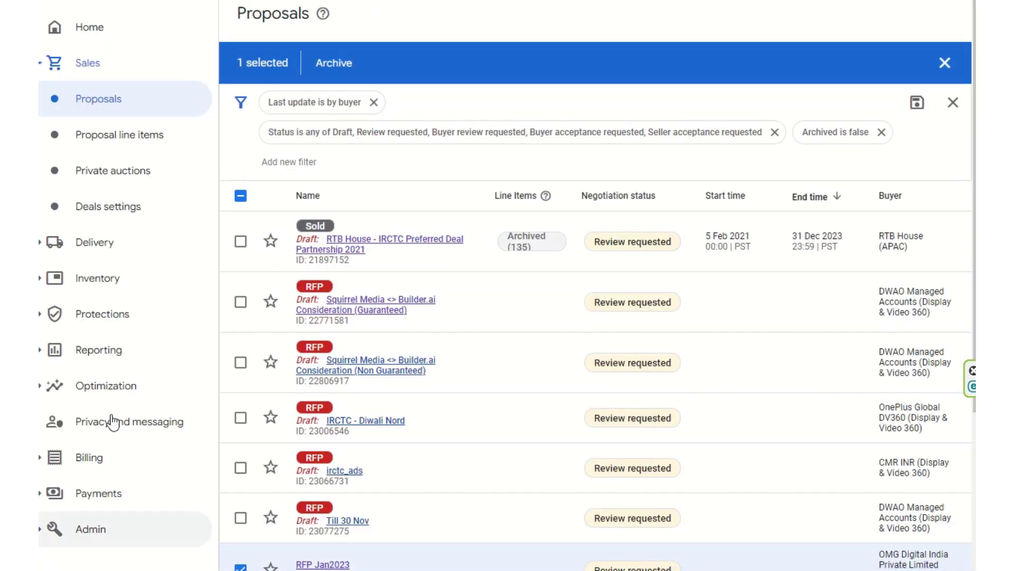
click(945, 63)
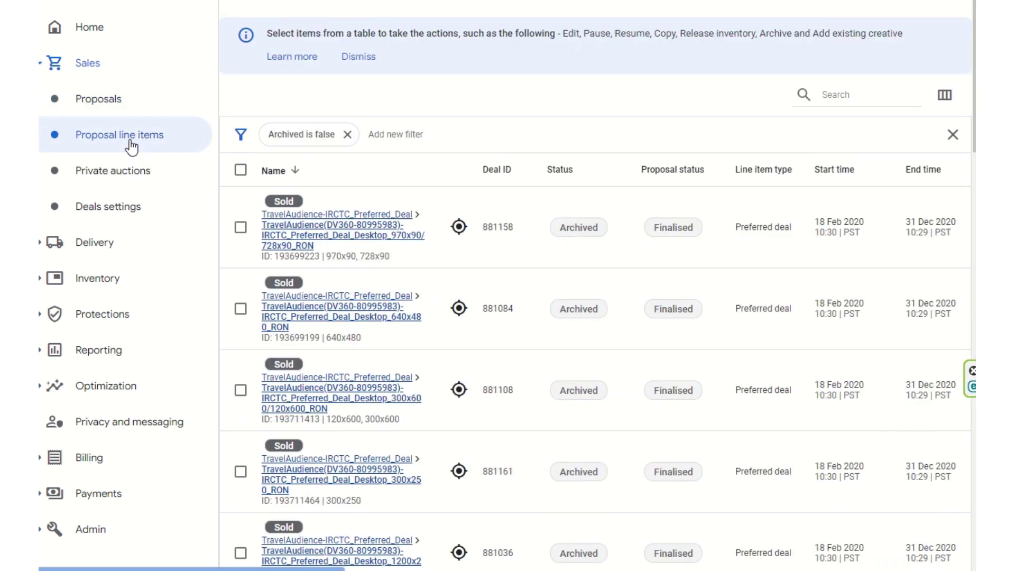
scroll(667, 301, down, 7)
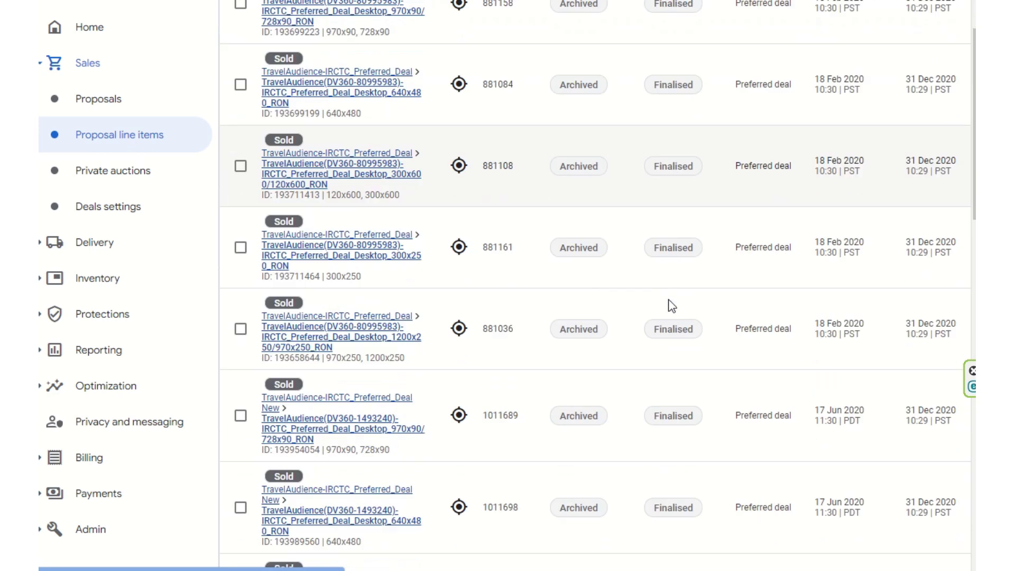
scroll(671, 305, down, 10)
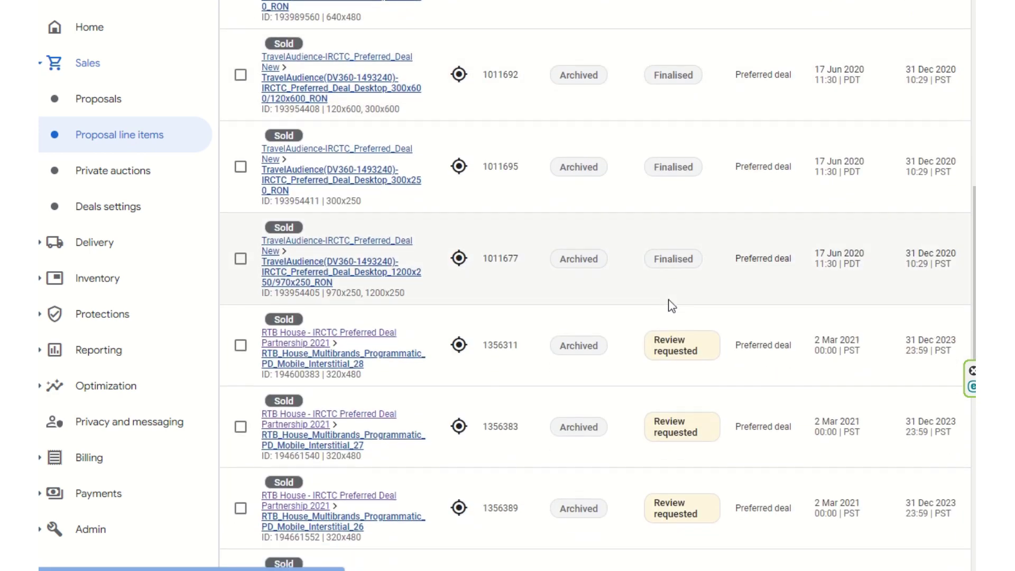
scroll(671, 306, down, 5)
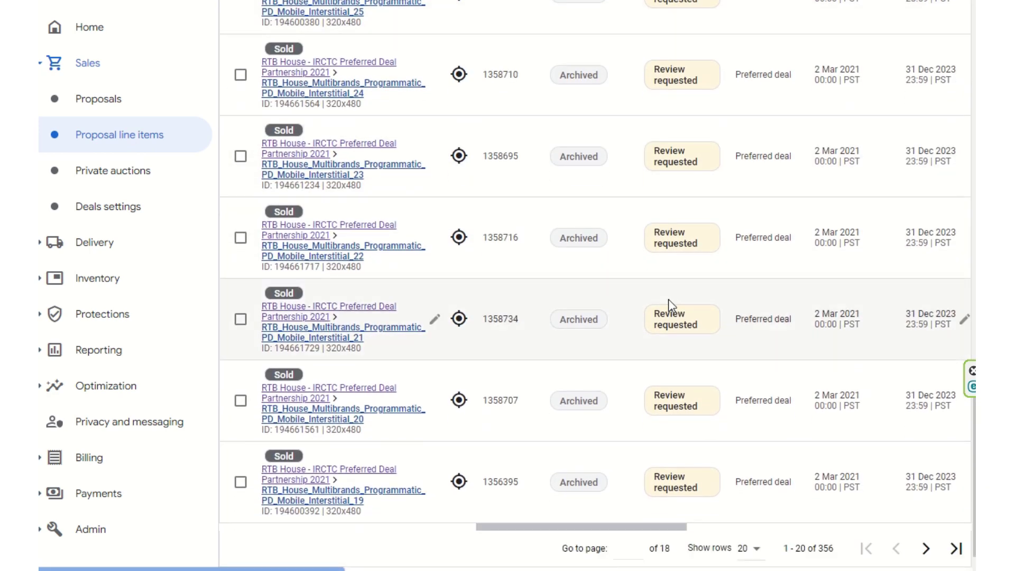
scroll(754, 297, down, 1)
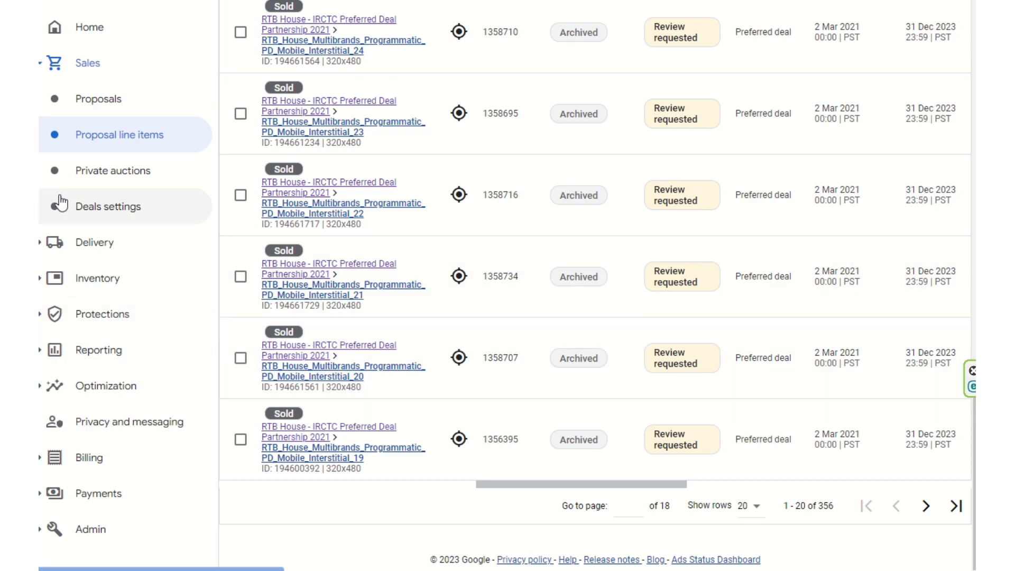
scroll(676, 156, up, 10)
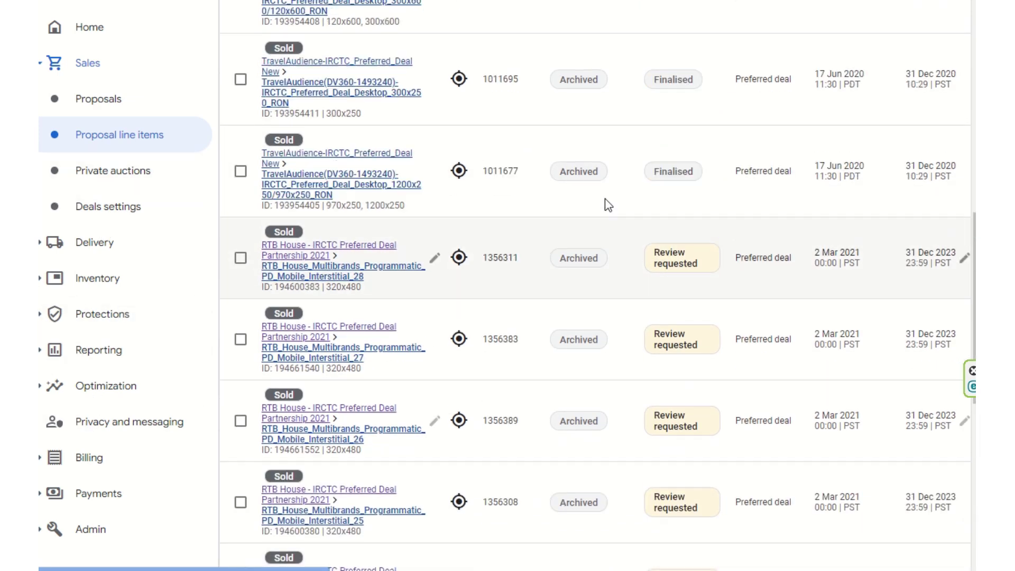
scroll(530, 228, up, 8)
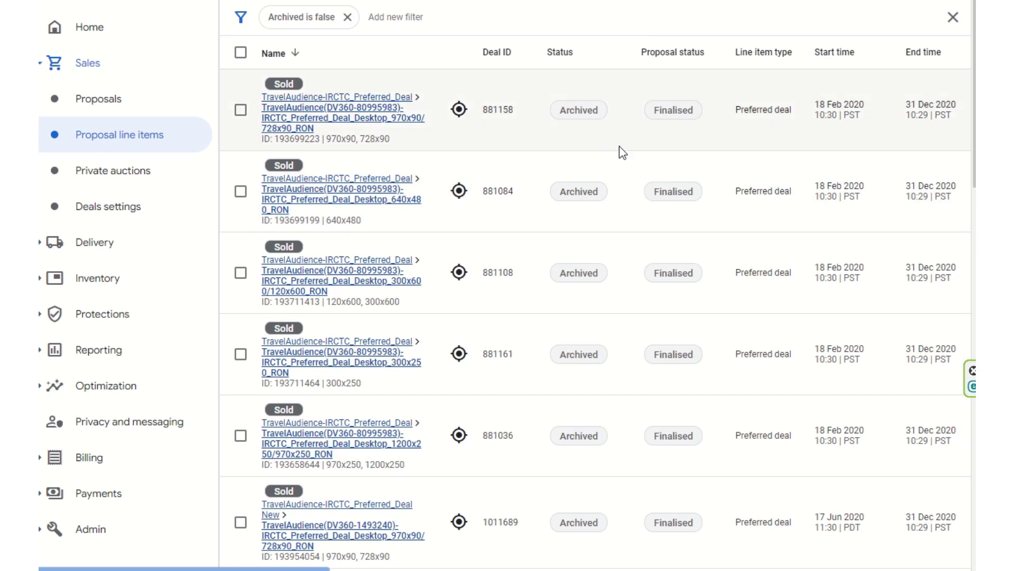
scroll(619, 146, down, 7)
scroll(615, 182, down, 15)
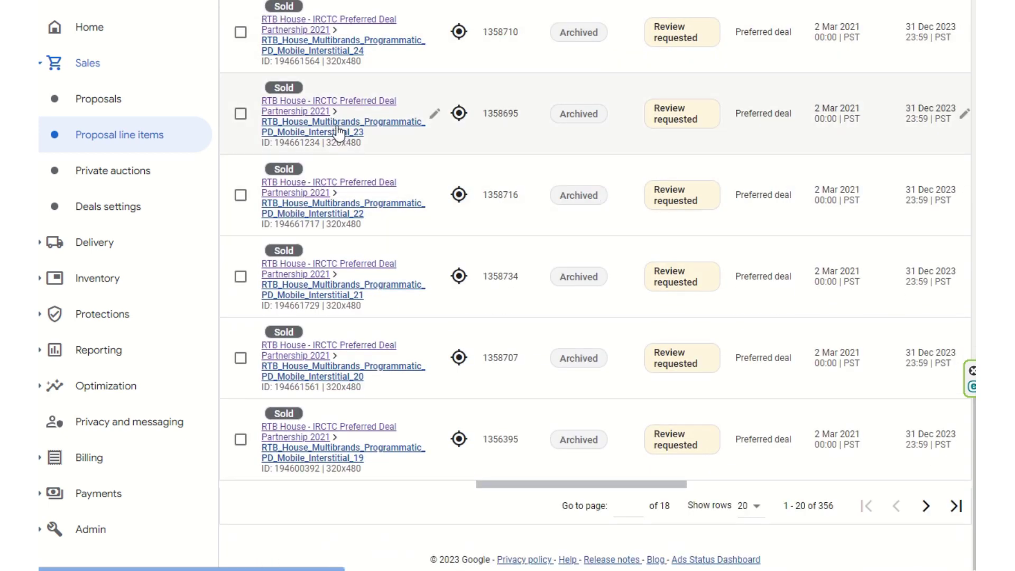
click(113, 170)
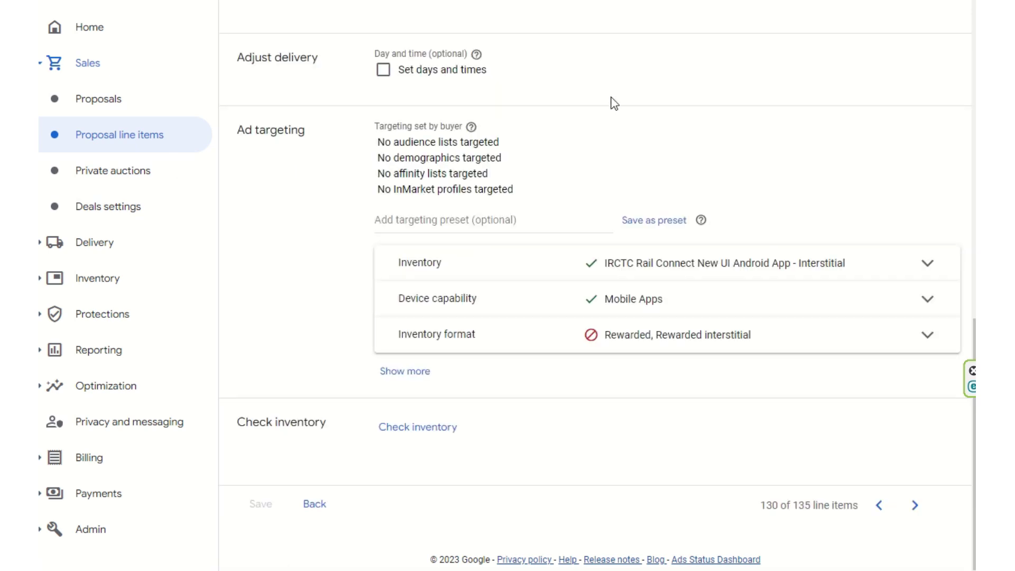
scroll(617, 100, up, 10)
scroll(621, 98, up, 7)
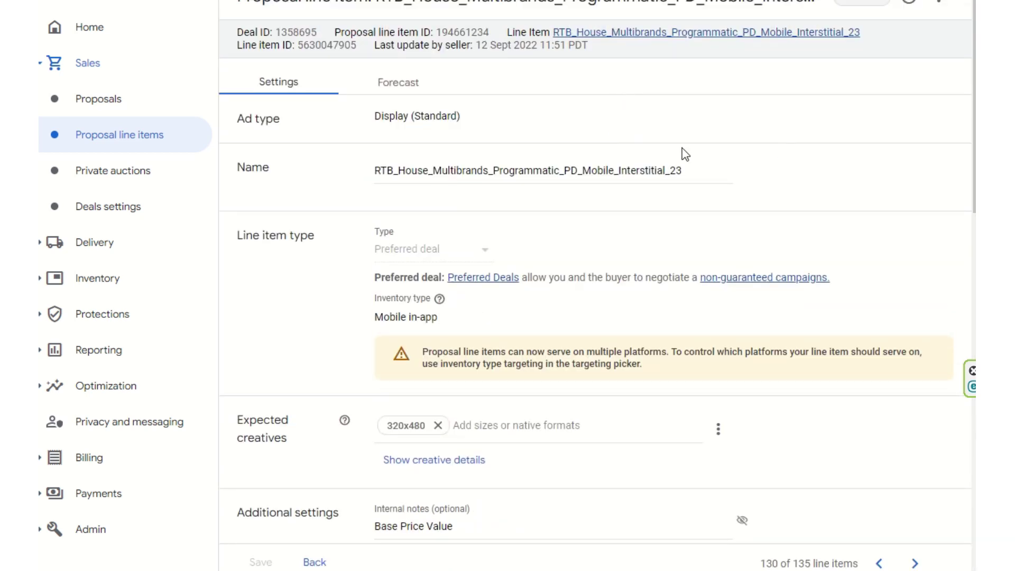
scroll(786, 150, down, 1)
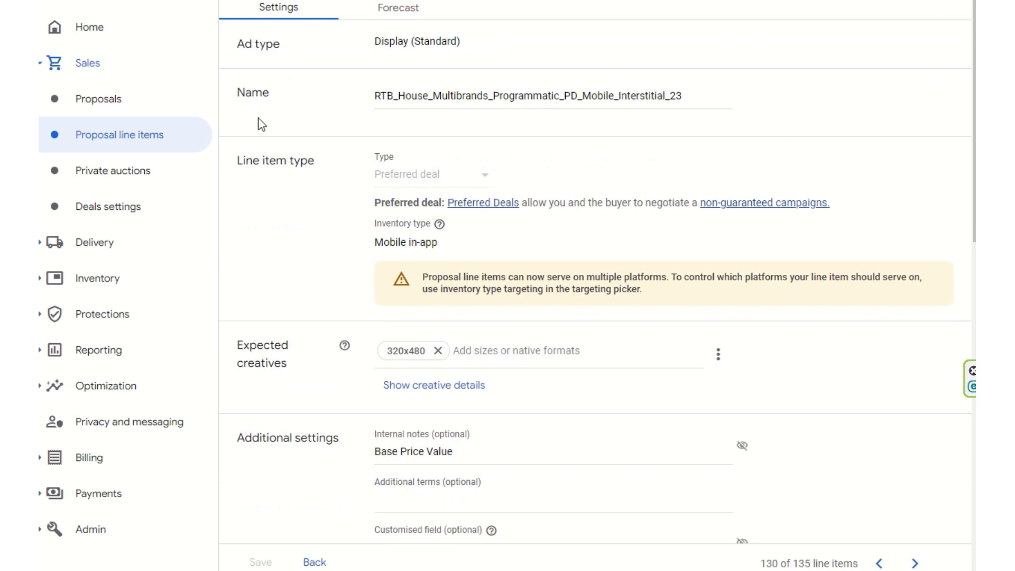
scroll(702, 141, down, 3)
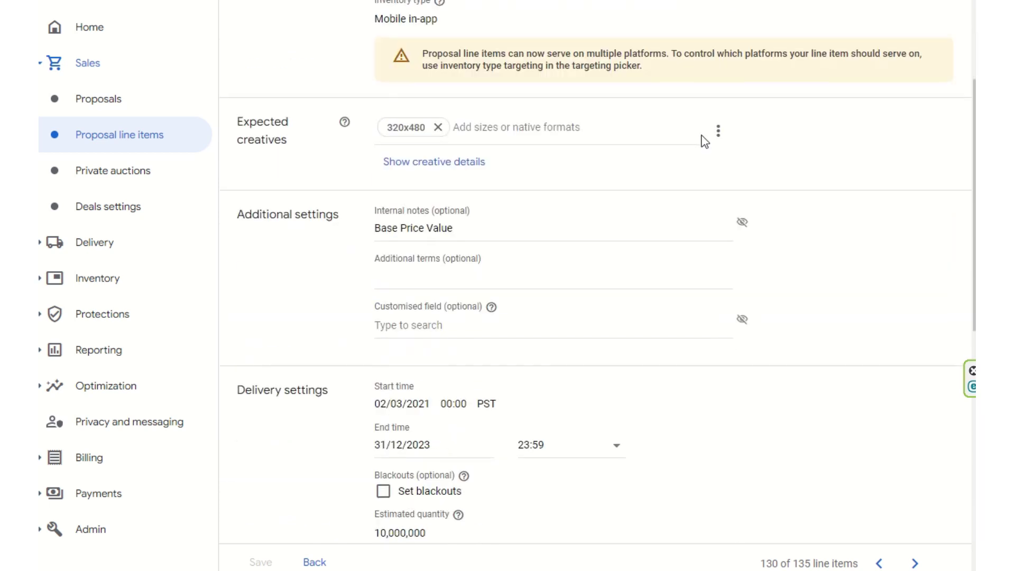
scroll(606, 159, up, 4)
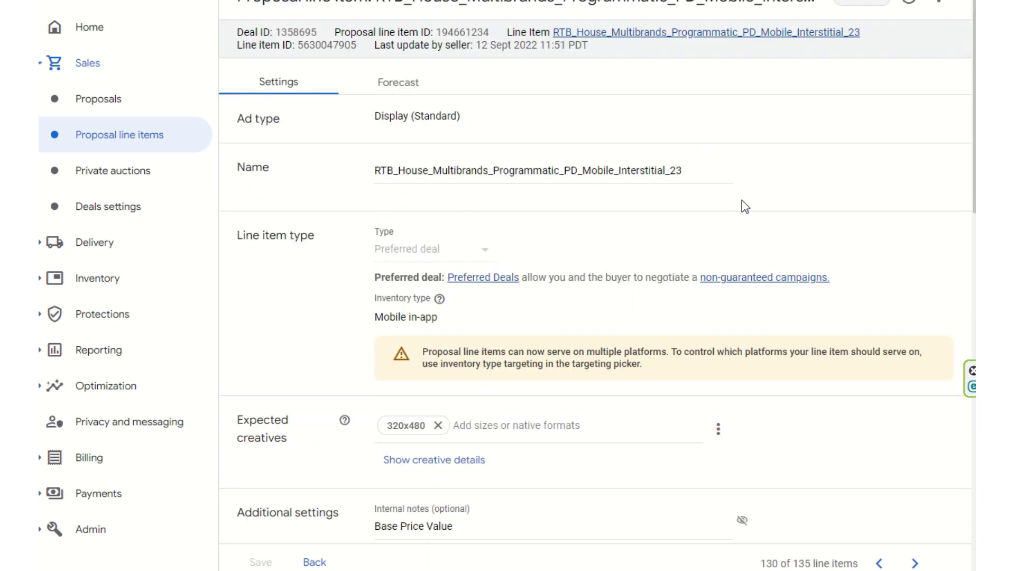
scroll(741, 206, down, 3)
scroll(743, 202, down, 2)
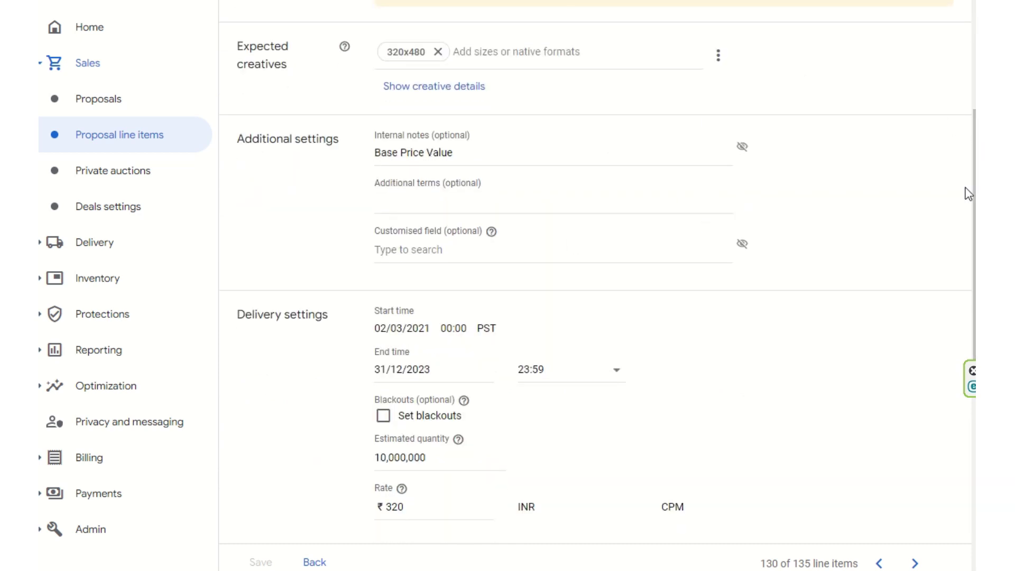
scroll(959, 259, up, 4)
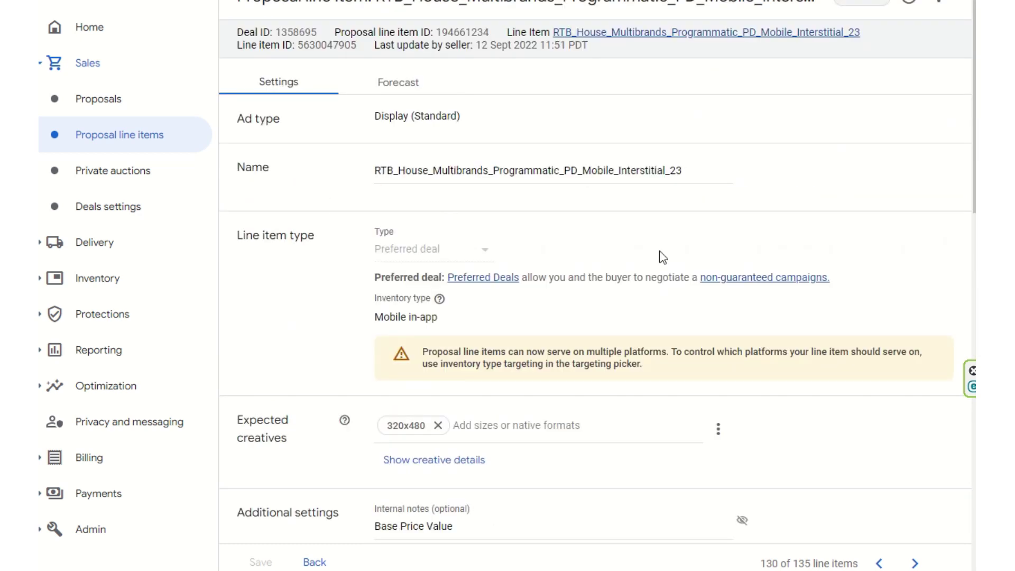
scroll(677, 256, down, 1)
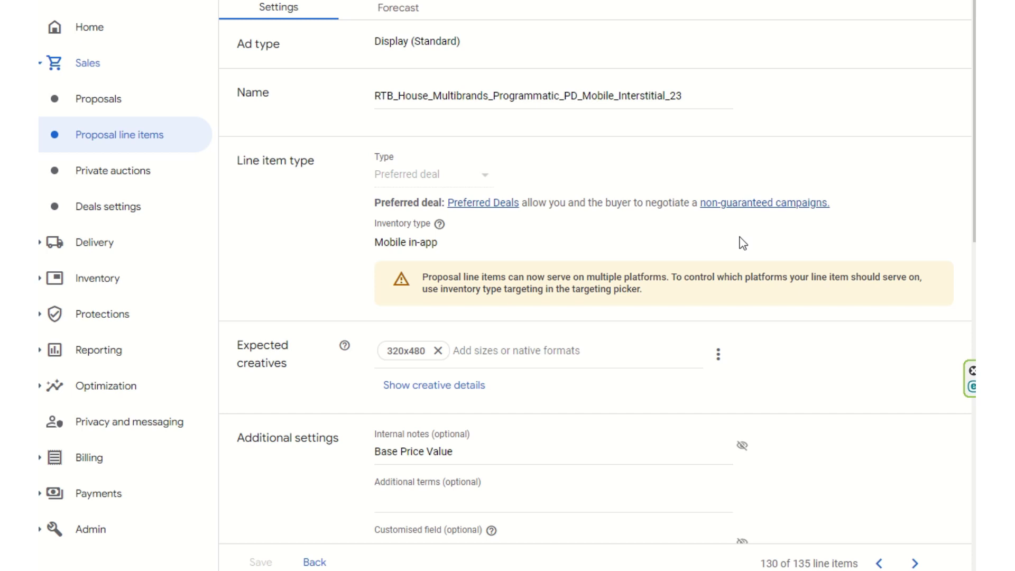
scroll(742, 244, down, 3)
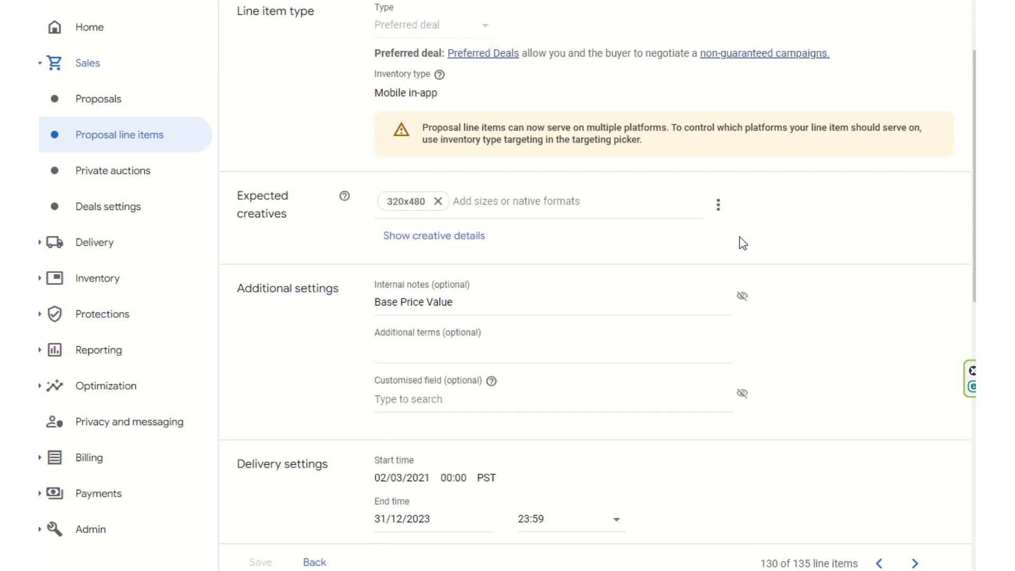
scroll(743, 244, down, 4)
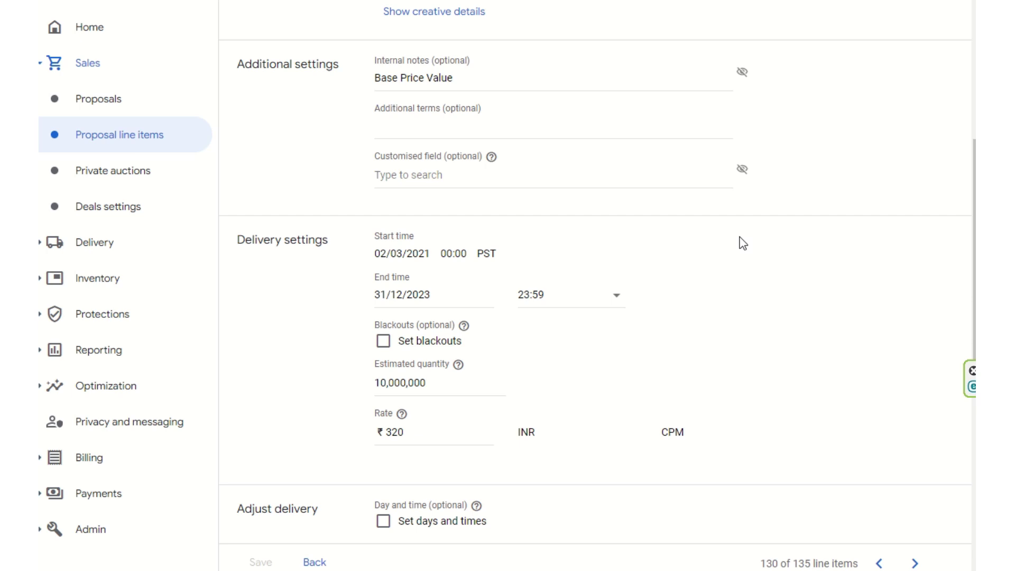
scroll(743, 244, down, 4)
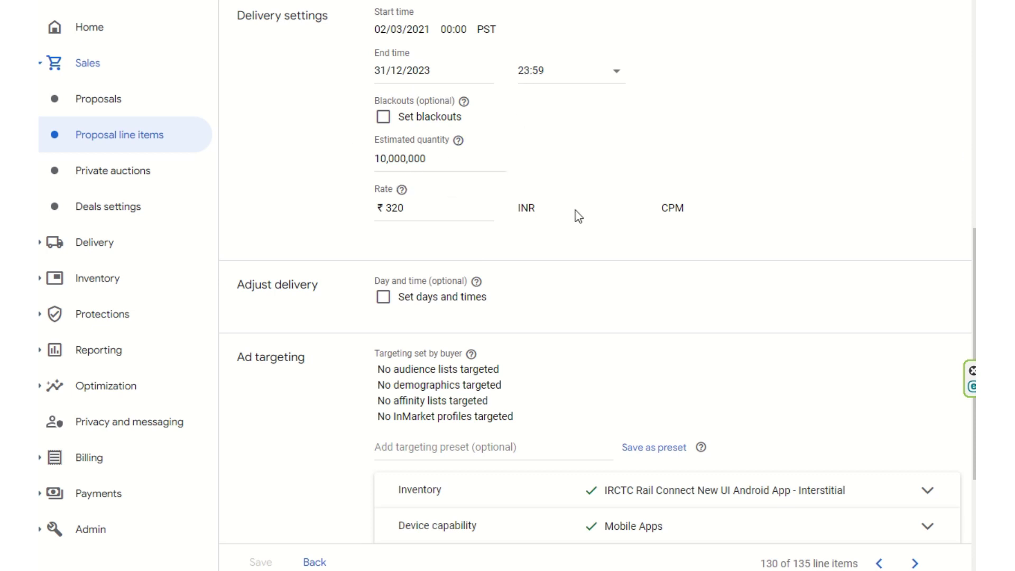
scroll(612, 217, down, 3)
scroll(711, 238, down, 2)
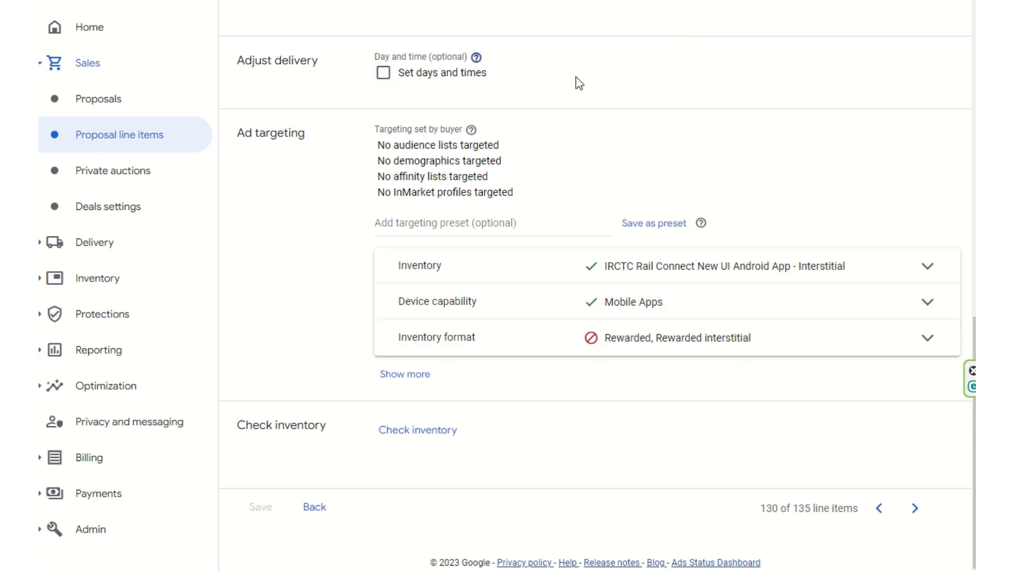
mouse_move(475, 59)
scroll(744, 206, down, 1)
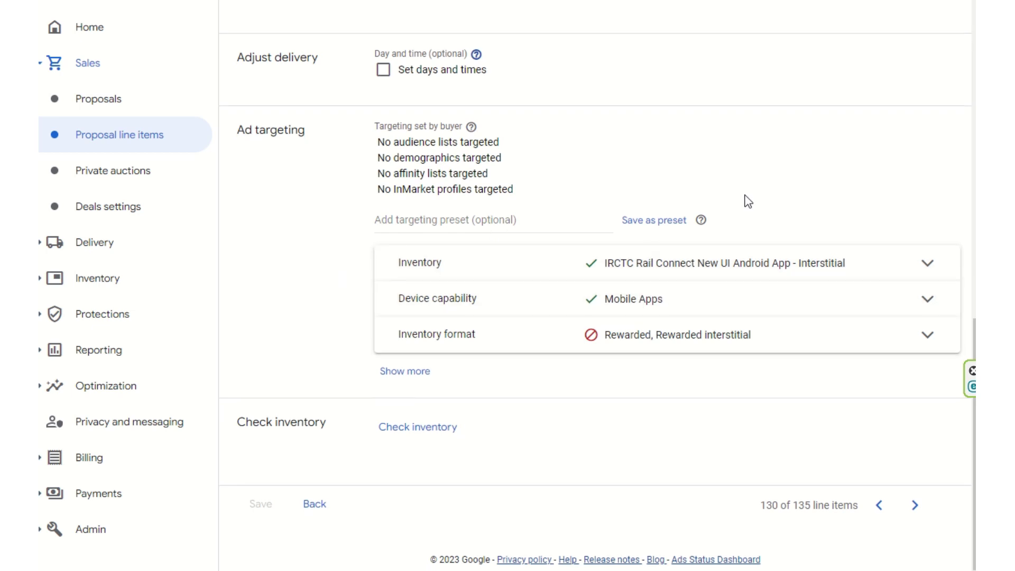
scroll(745, 245, up, 20)
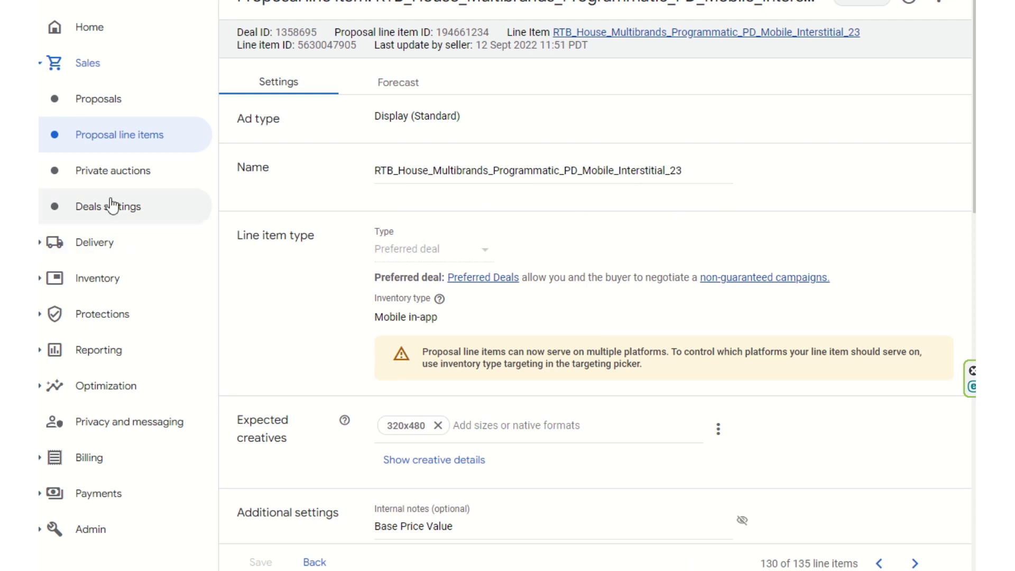
Step: Open Private auctions under Sales to view its empty list
click(126, 176)
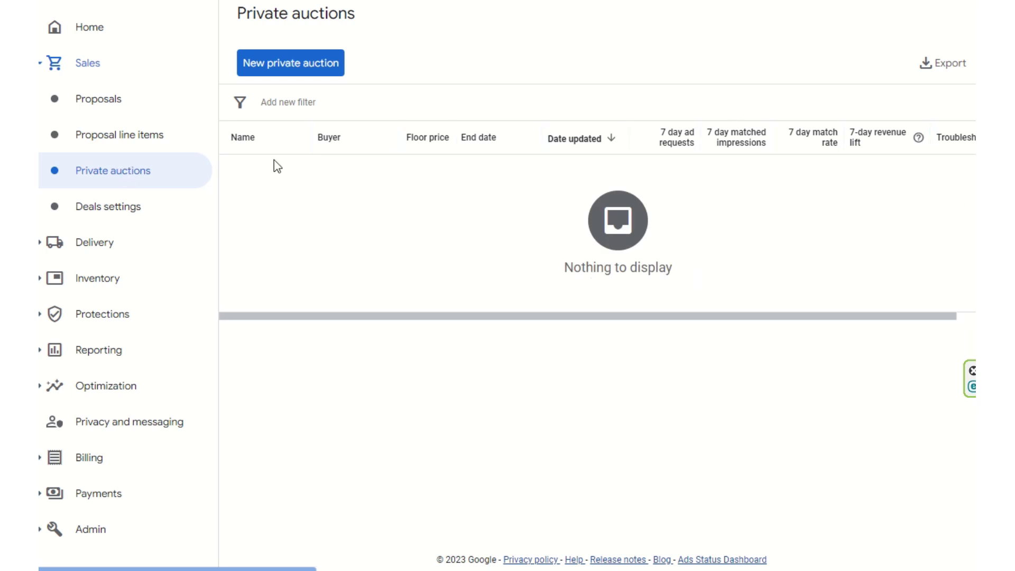
Step: Start a new private auction, then review the Terms, Targeting and Additional settings defaults
click(307, 68)
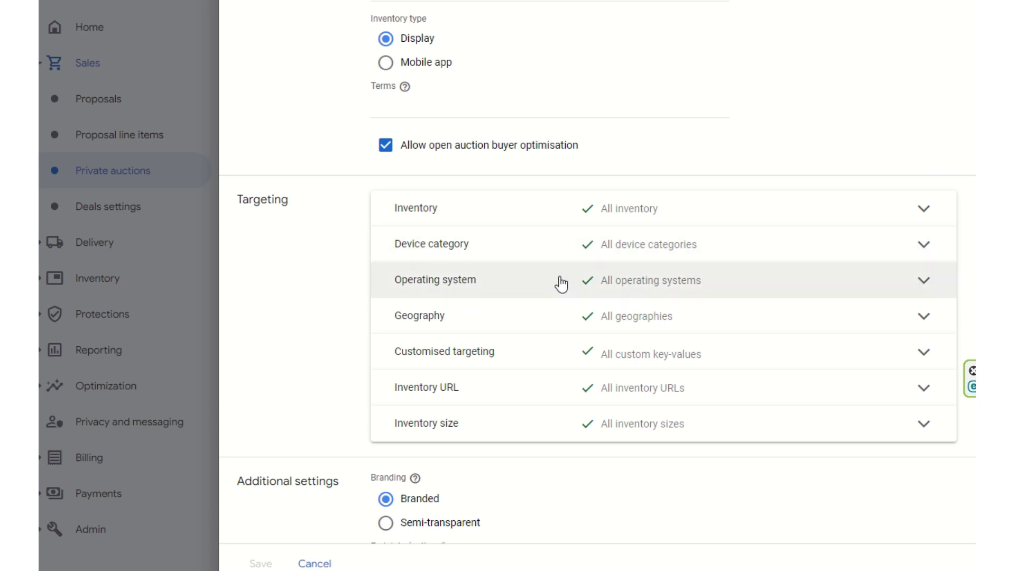
scroll(767, 361, down, 3)
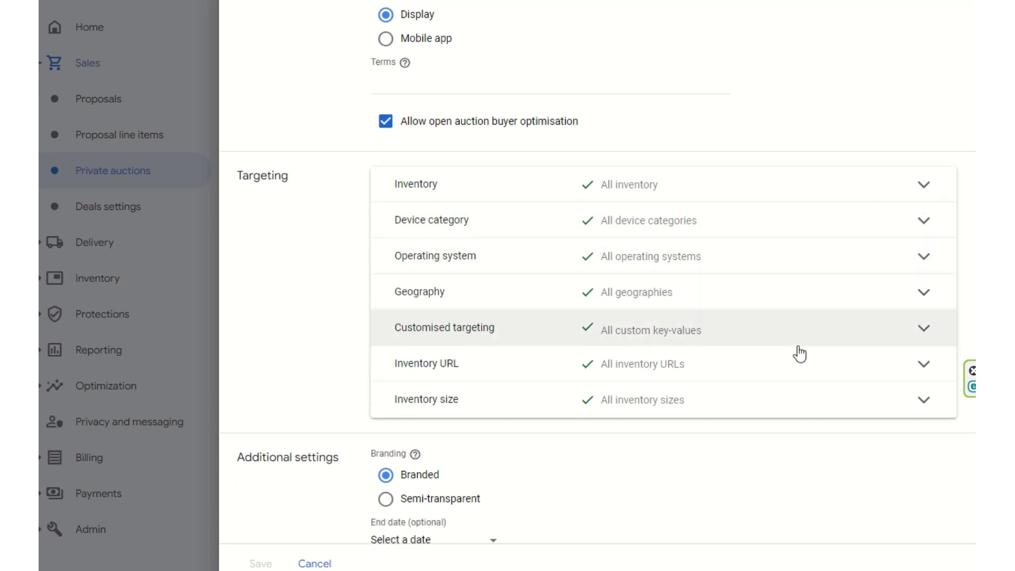
scroll(807, 353, up, 3)
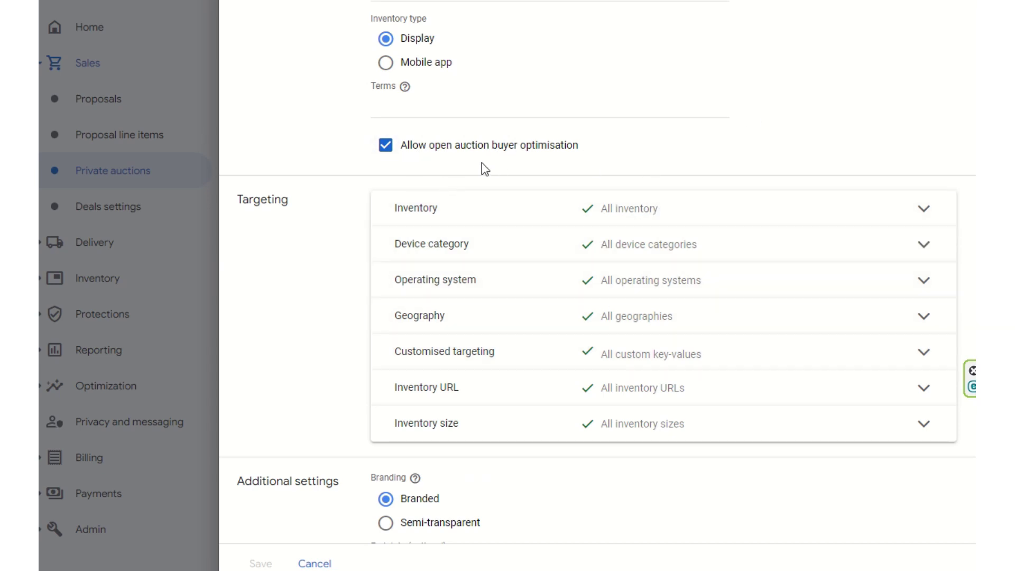
click(403, 108)
scroll(634, 264, down, 3)
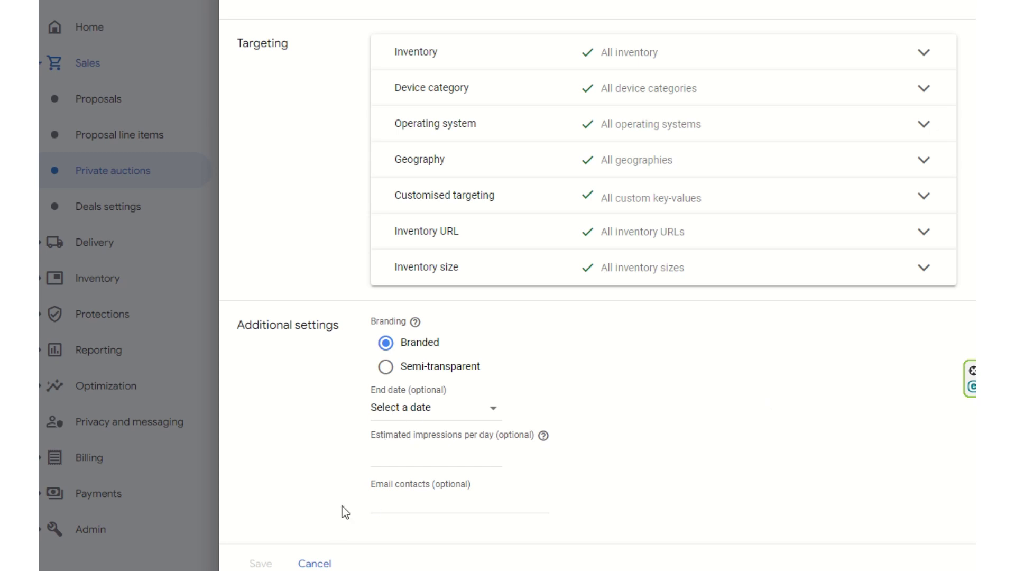
scroll(746, 375, up, 3)
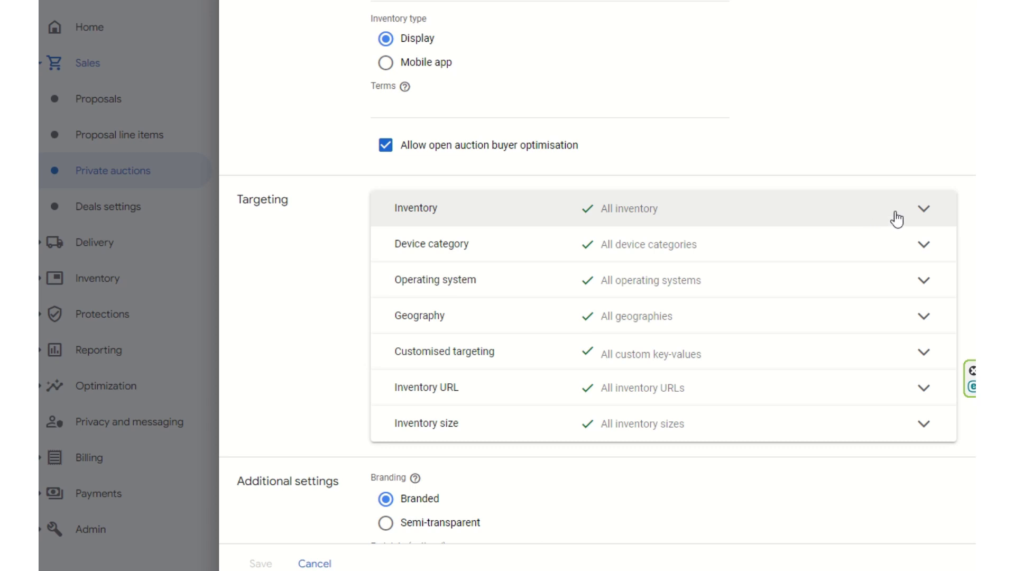
click(896, 218)
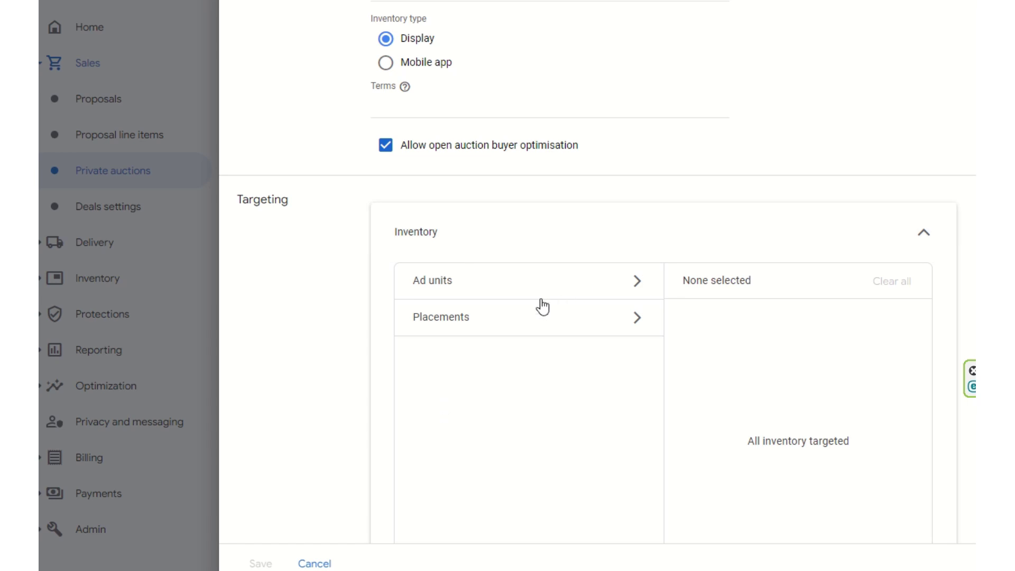
click(526, 282)
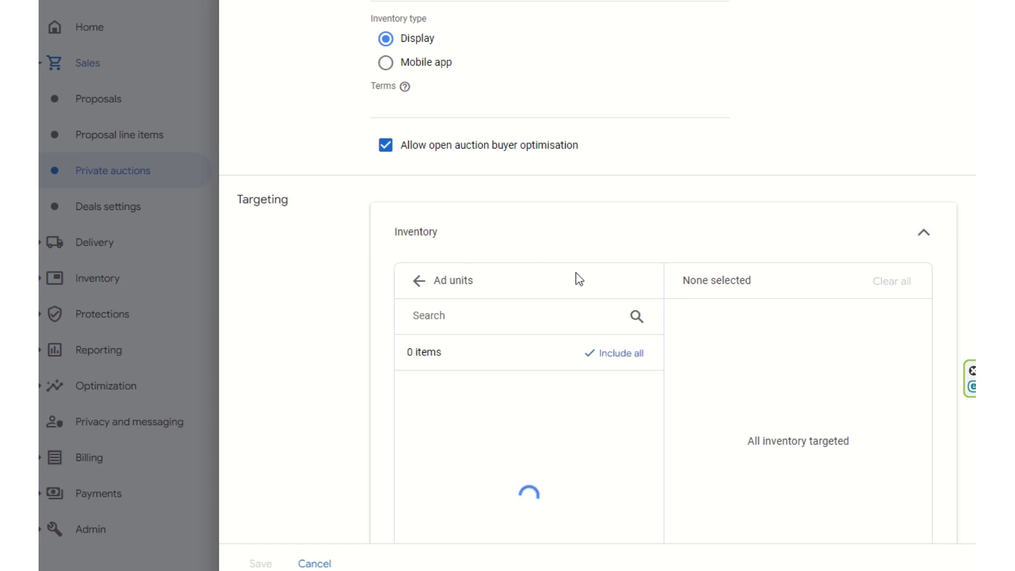
click(924, 234)
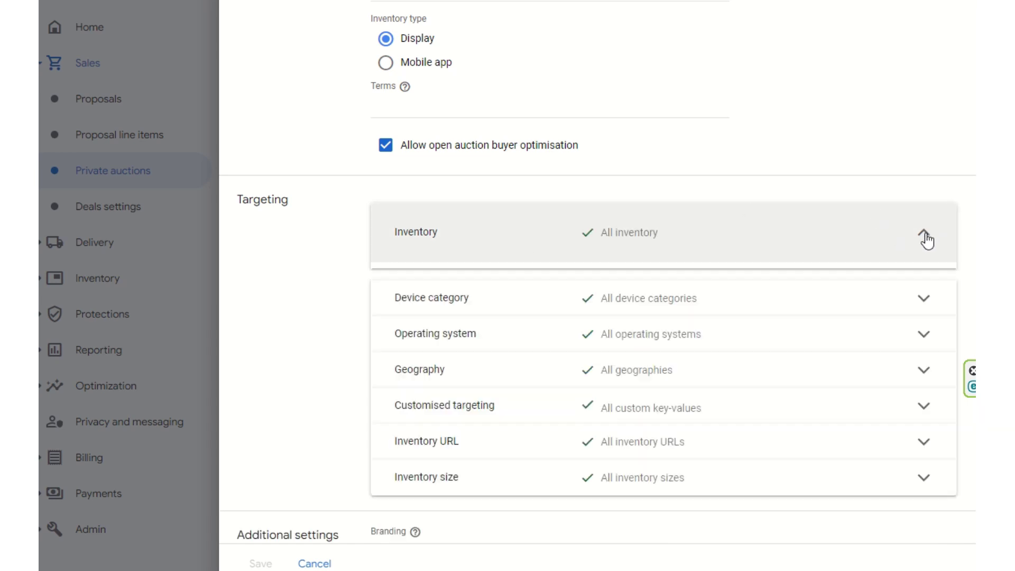
scroll(671, 358, down, 3)
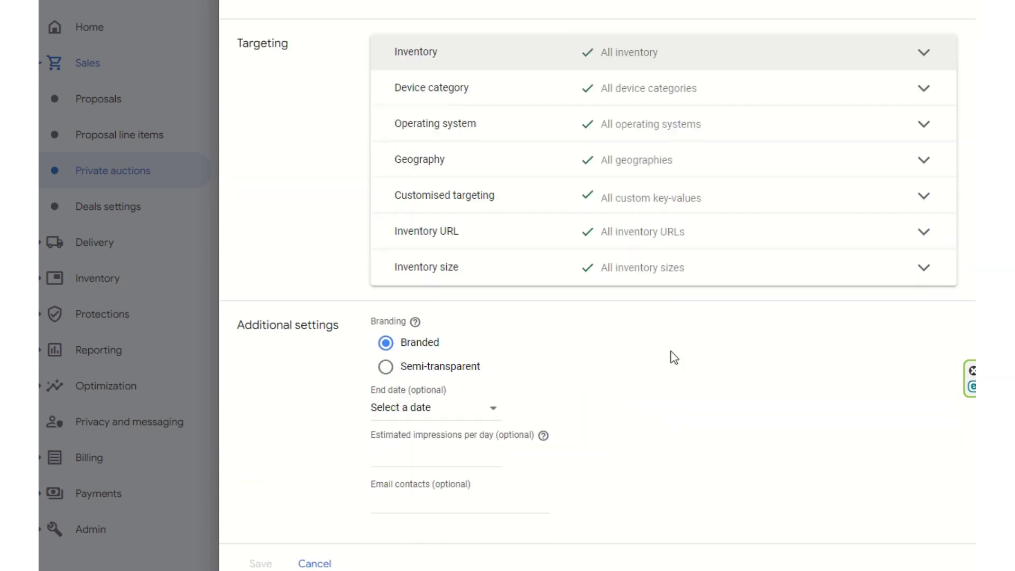
scroll(672, 354, up, 3)
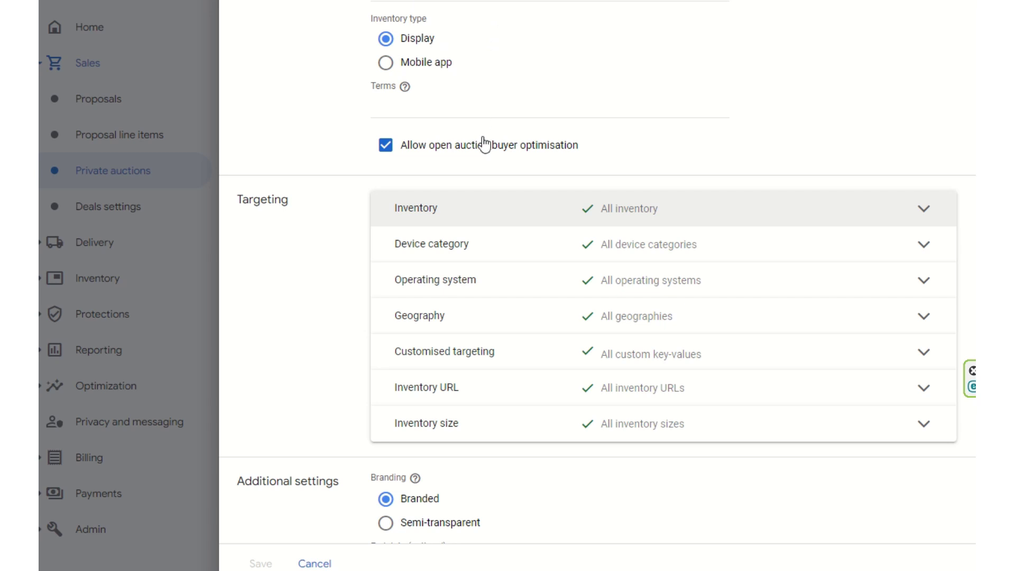
scroll(458, 147, down, 3)
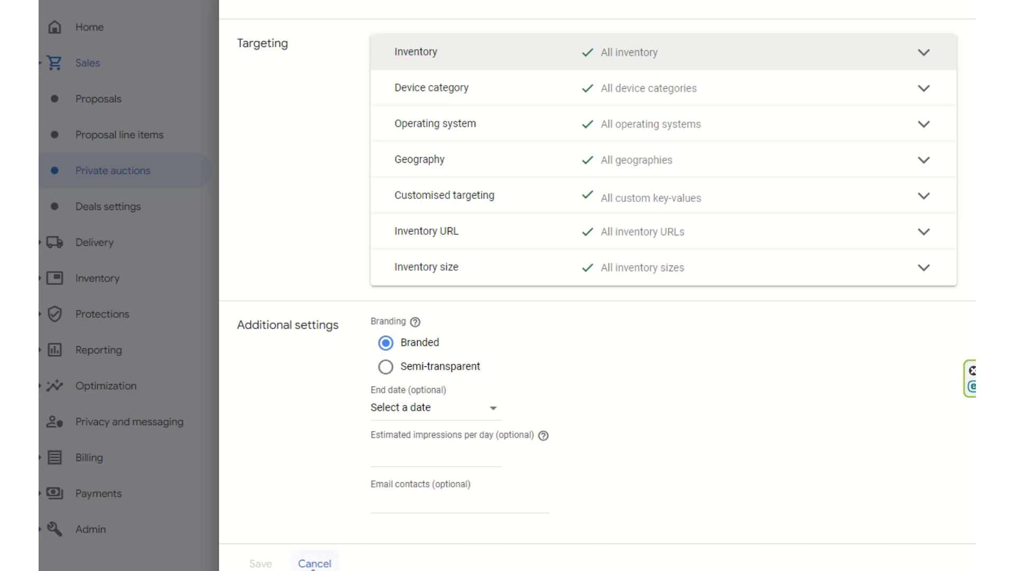
Step: Cancel the unsaved private auction and go to Deals settings
click(314, 564)
click(109, 212)
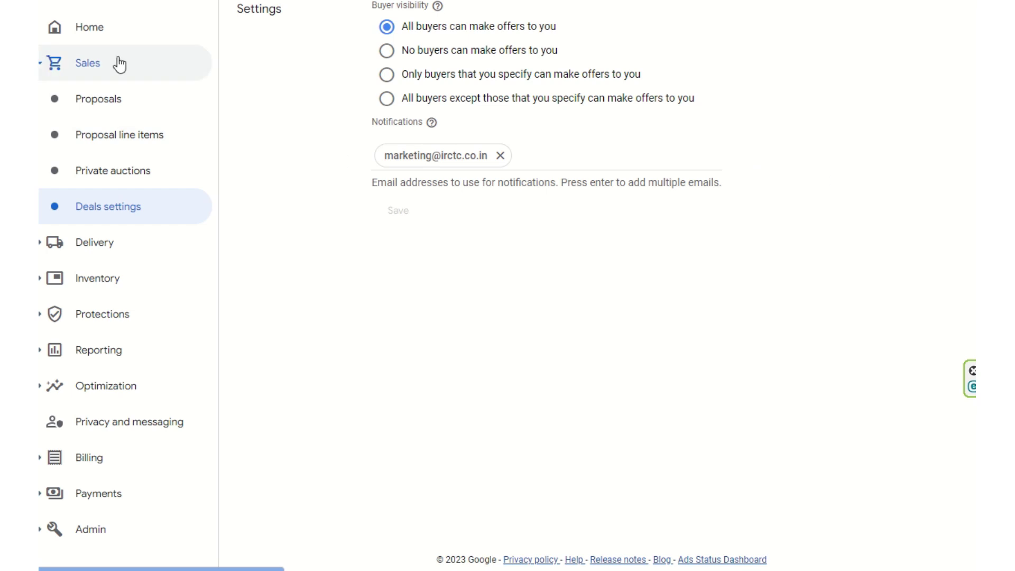
Step: Return to the Proposals list through the Sales sidebar section
double_click(86, 64)
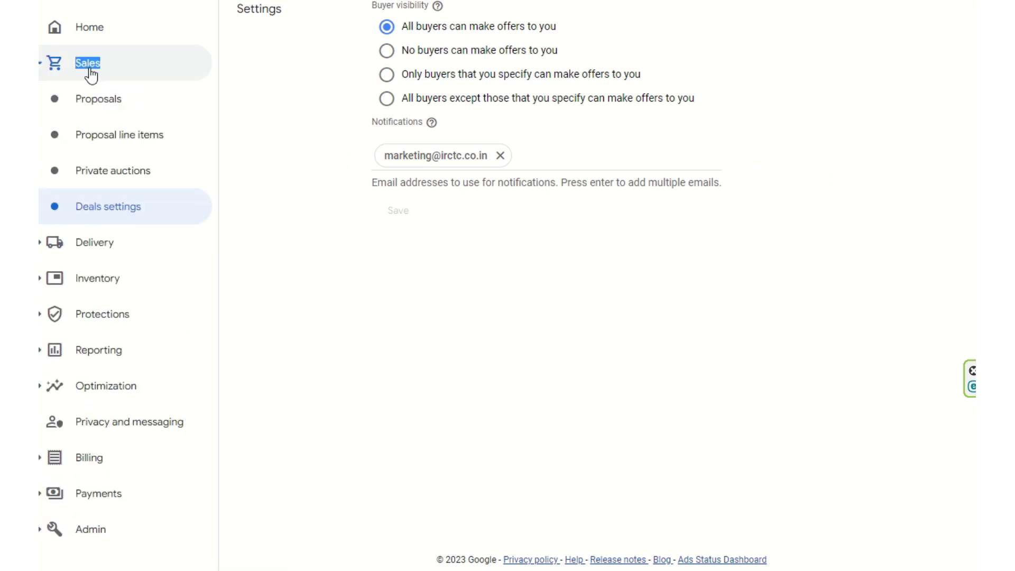
click(94, 99)
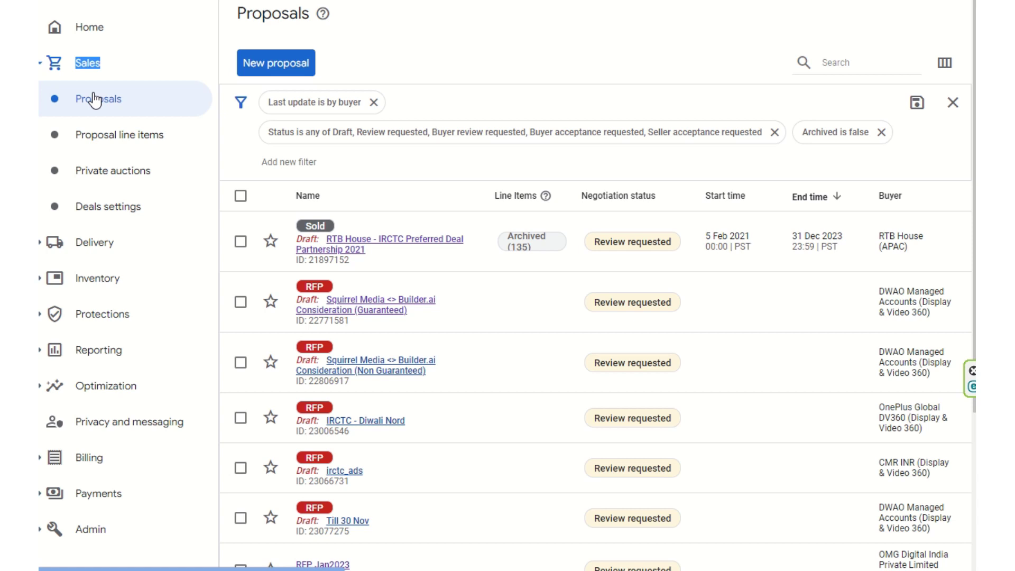
Step: Collapse Sales and expand Delivery to list Orders, Line Items, Creatives and more
click(91, 68)
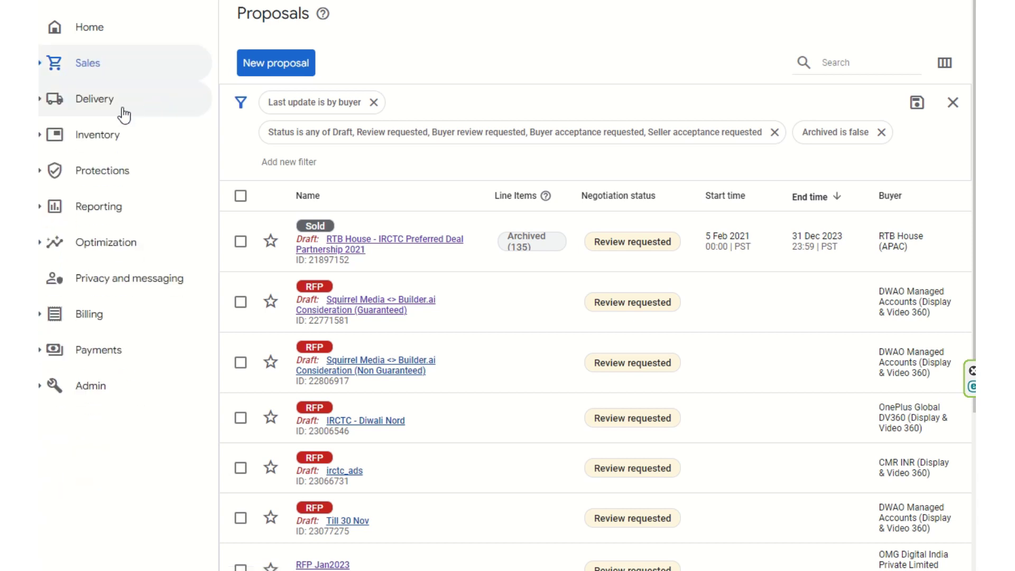
click(106, 104)
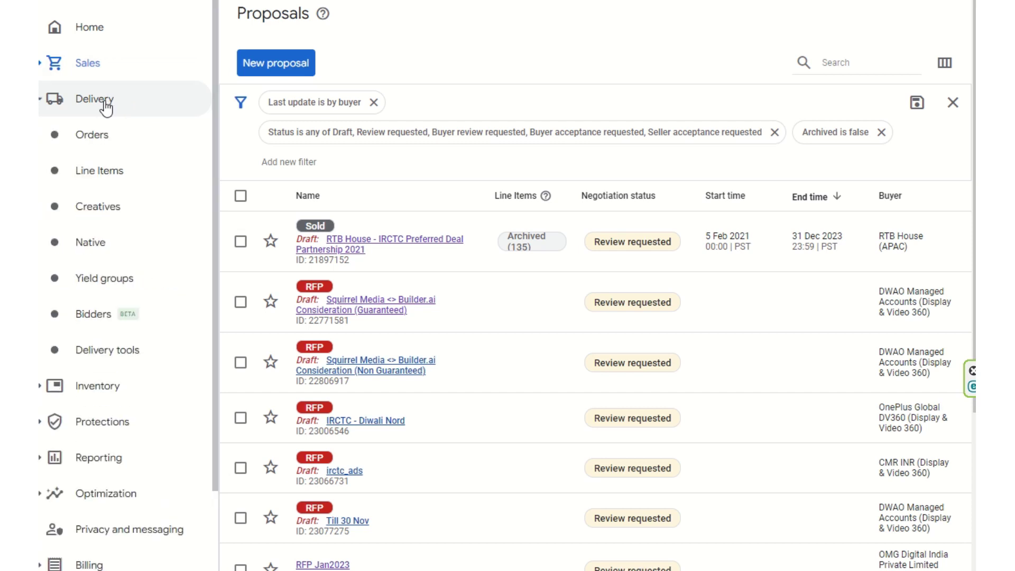